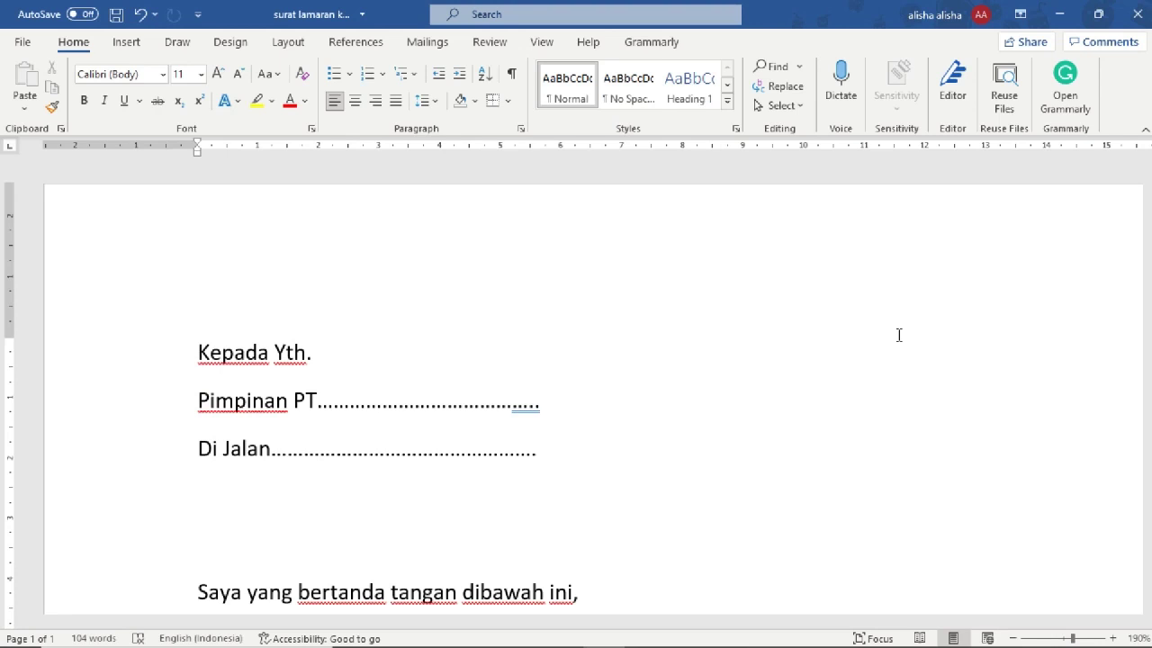
# - Review the letter's addressee block, covering the "Kepada Yth.", "Pimpinan PT" and "Di Jalan" lines
pyautogui.scroll(-2, 571, 267)
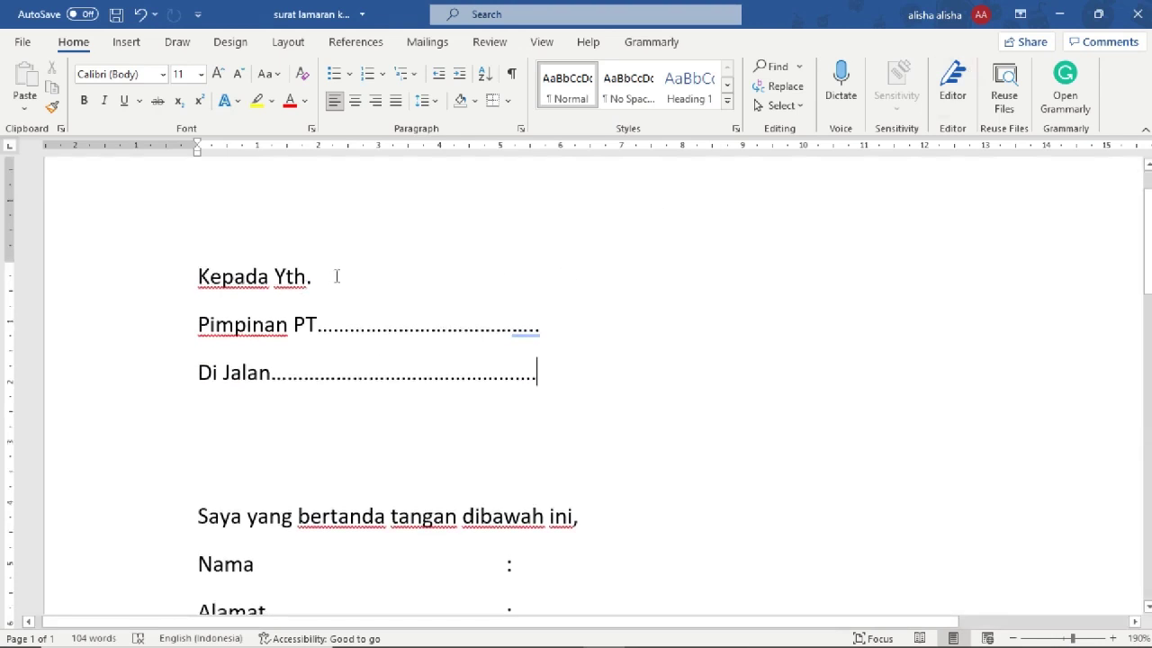
pyautogui.tripleClick(350, 268)
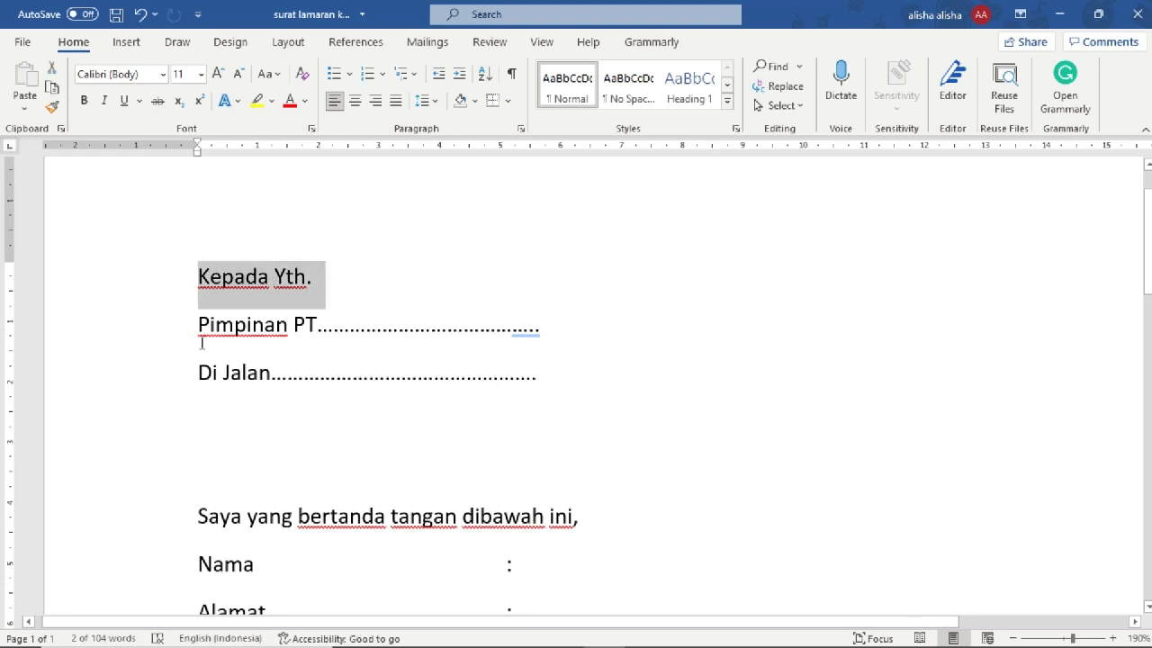
pyautogui.moveTo(202, 333); pyautogui.dragTo(508, 343)
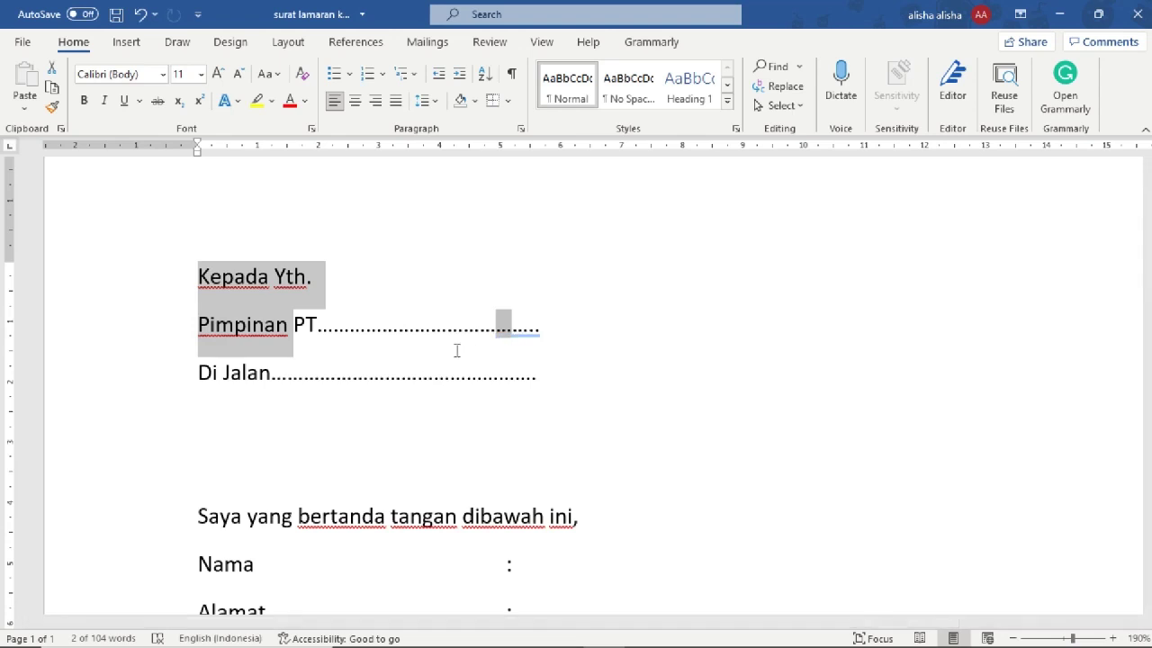
pyautogui.click(458, 347)
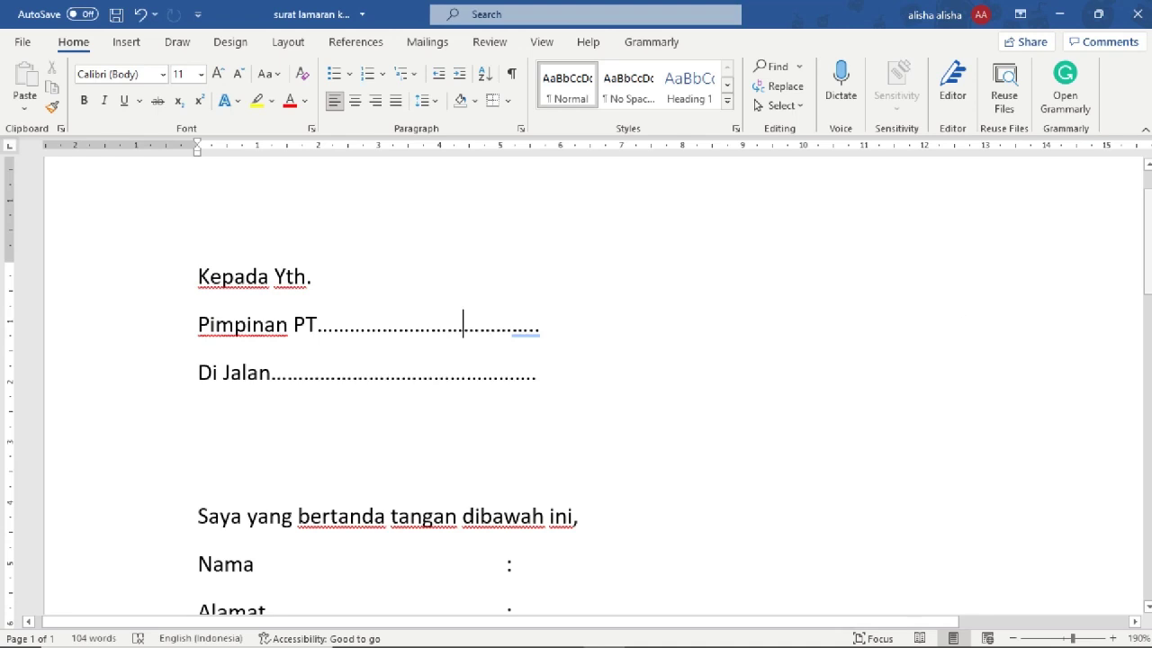
pyautogui.moveTo(201, 337); pyautogui.dragTo(280, 333)
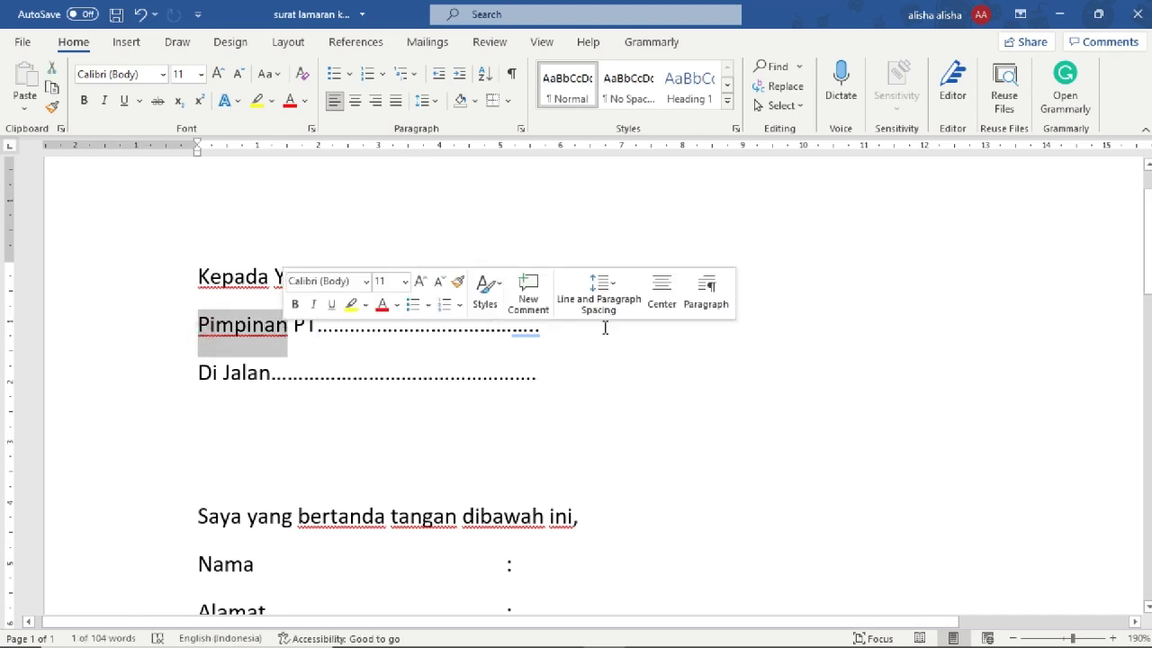
pyautogui.click(247, 331)
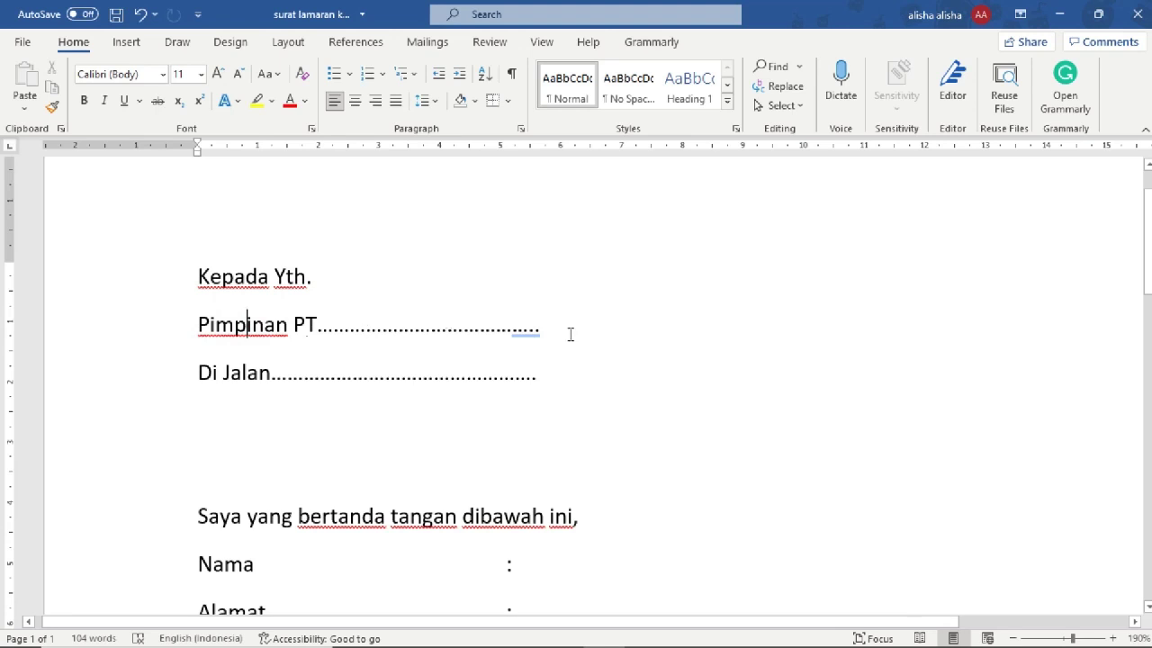
pyautogui.moveTo(571, 334); pyautogui.dragTo(168, 332)
pyautogui.click(335, 360)
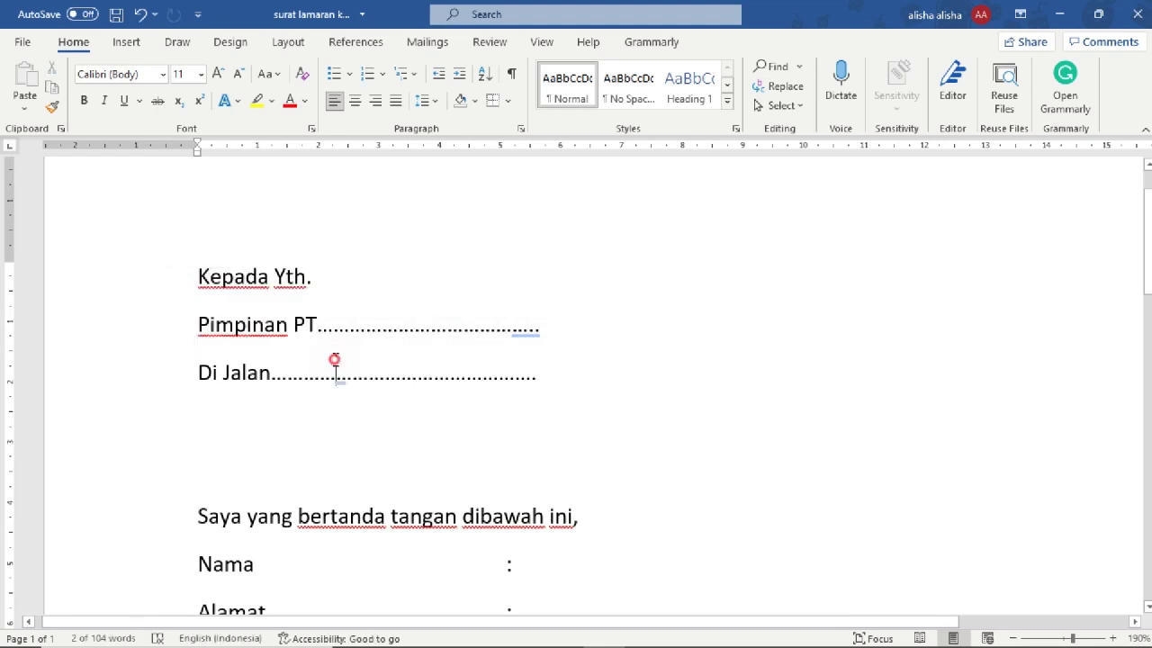
pyautogui.moveTo(334, 360); pyautogui.dragTo(491, 382)
pyautogui.click(227, 372)
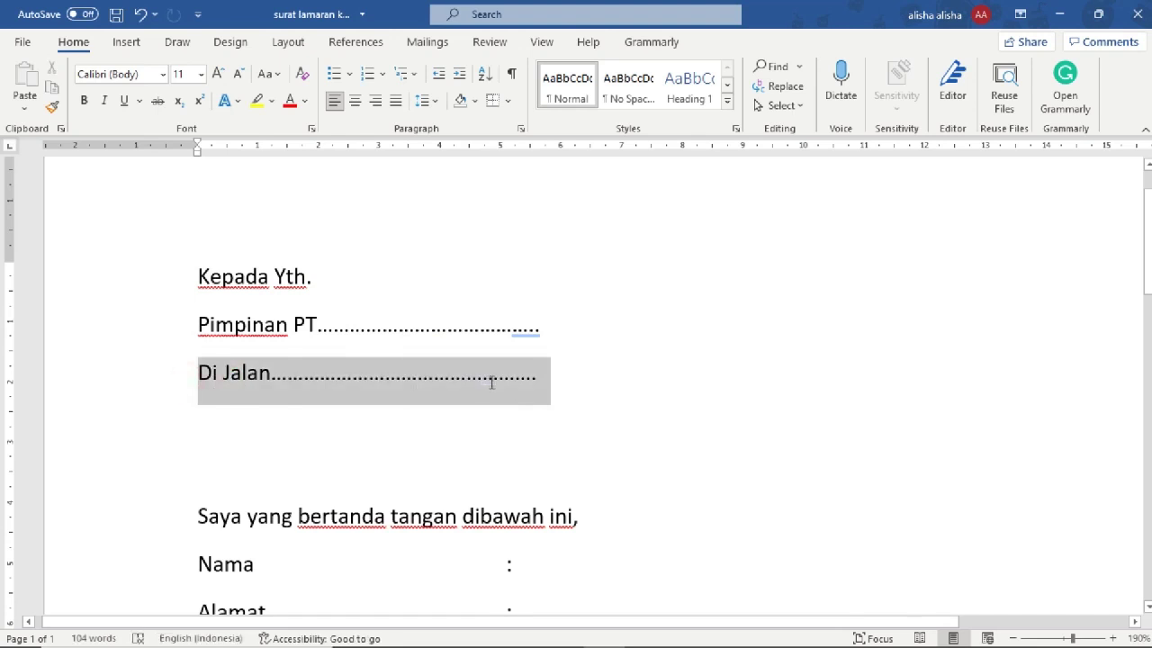
pyautogui.keyDown('ctrl'); pyautogui.click(511, 382); pyautogui.keyUp('ctrl')
pyautogui.click(259, 384)
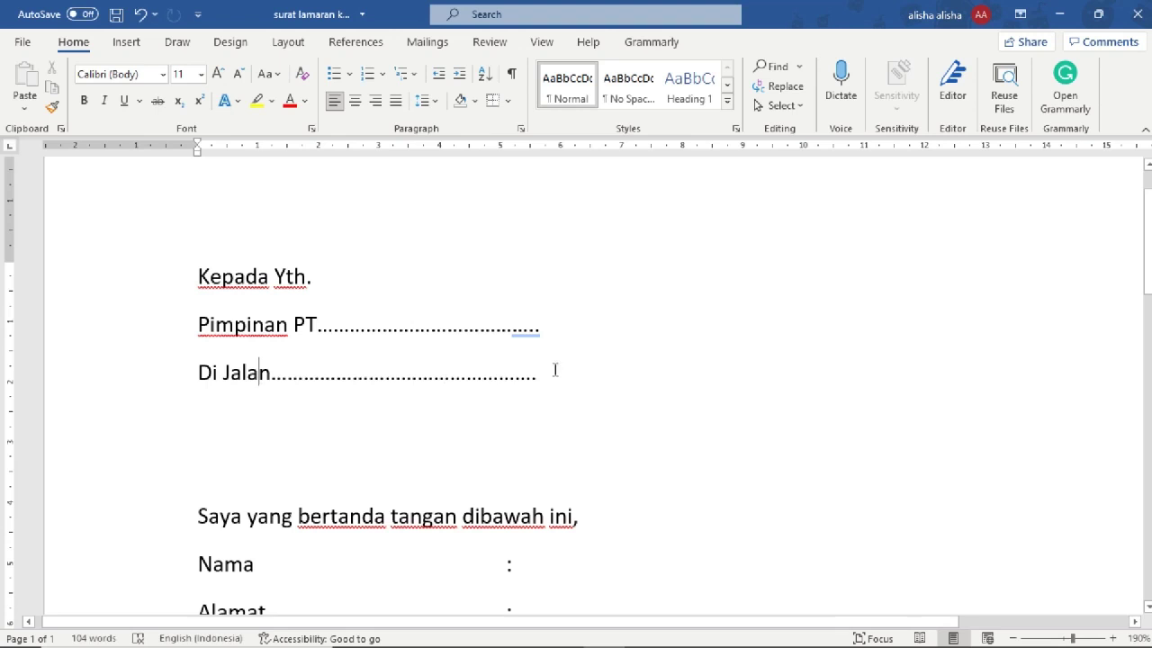
# - Look over the layout of the applicant's details section and how it sits between the addressee block and the letter body
pyautogui.scroll(-4, 693, 337)
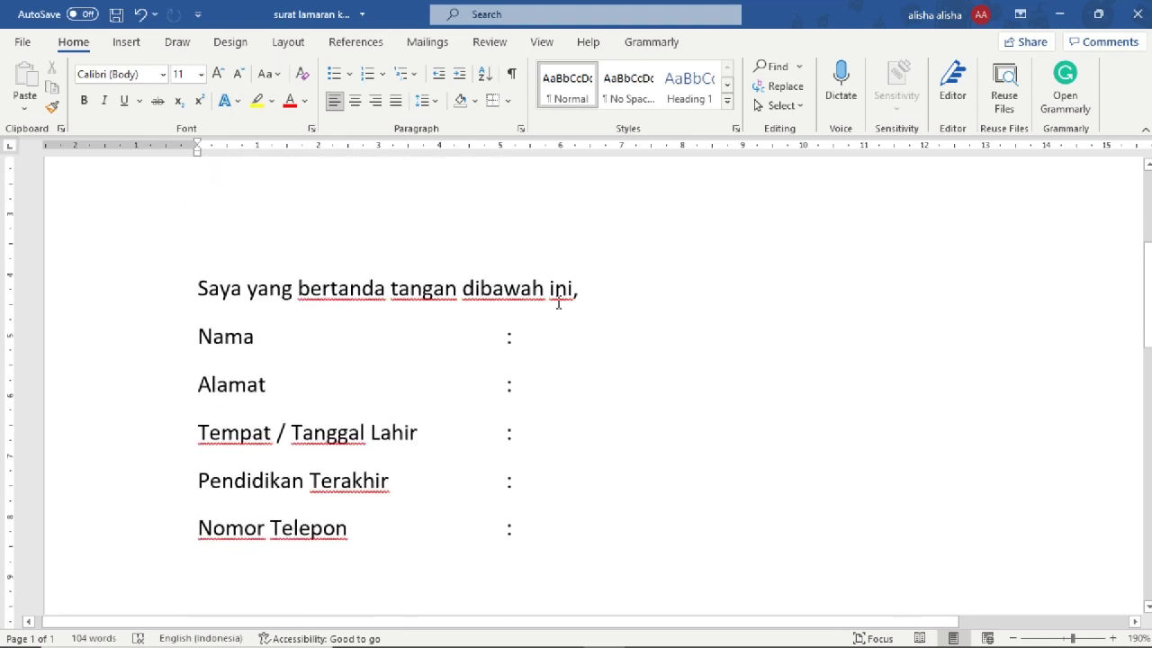
pyautogui.scroll(-1, 423, 259)
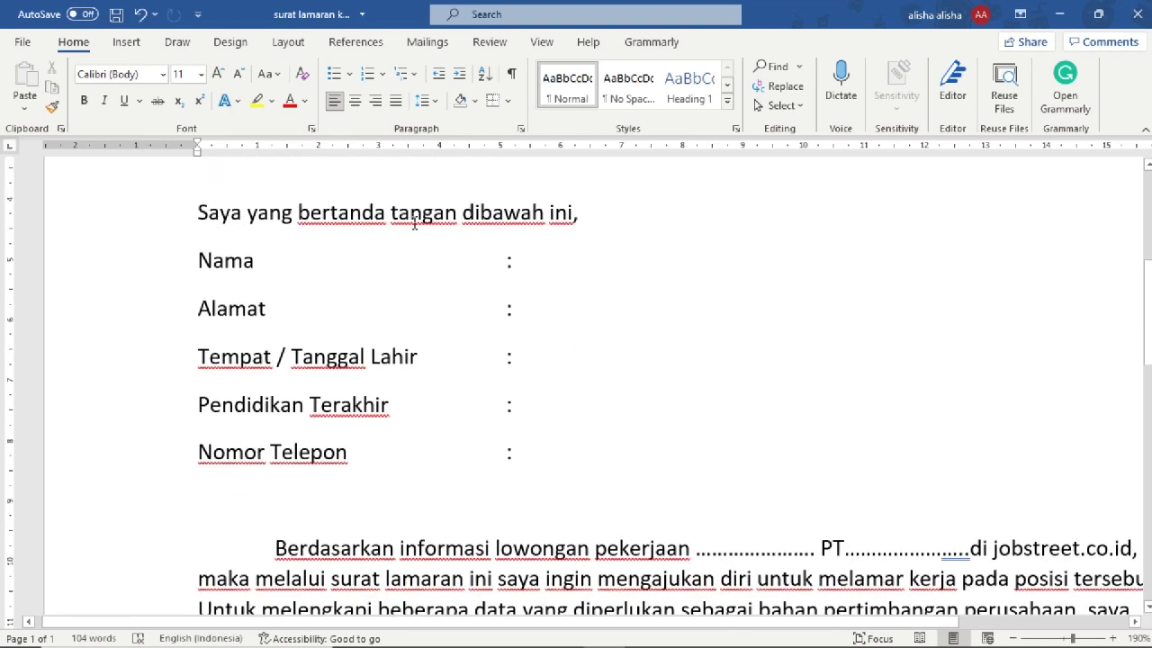
pyautogui.scroll(1, 209, 227)
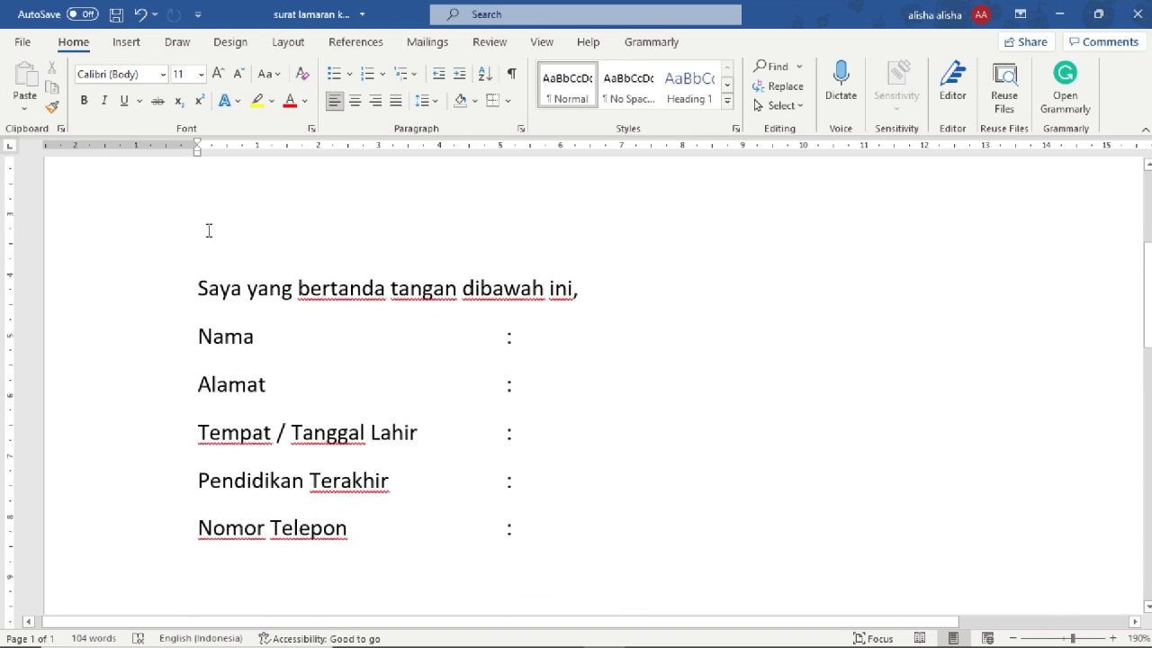
pyautogui.scroll(-1, 526, 316)
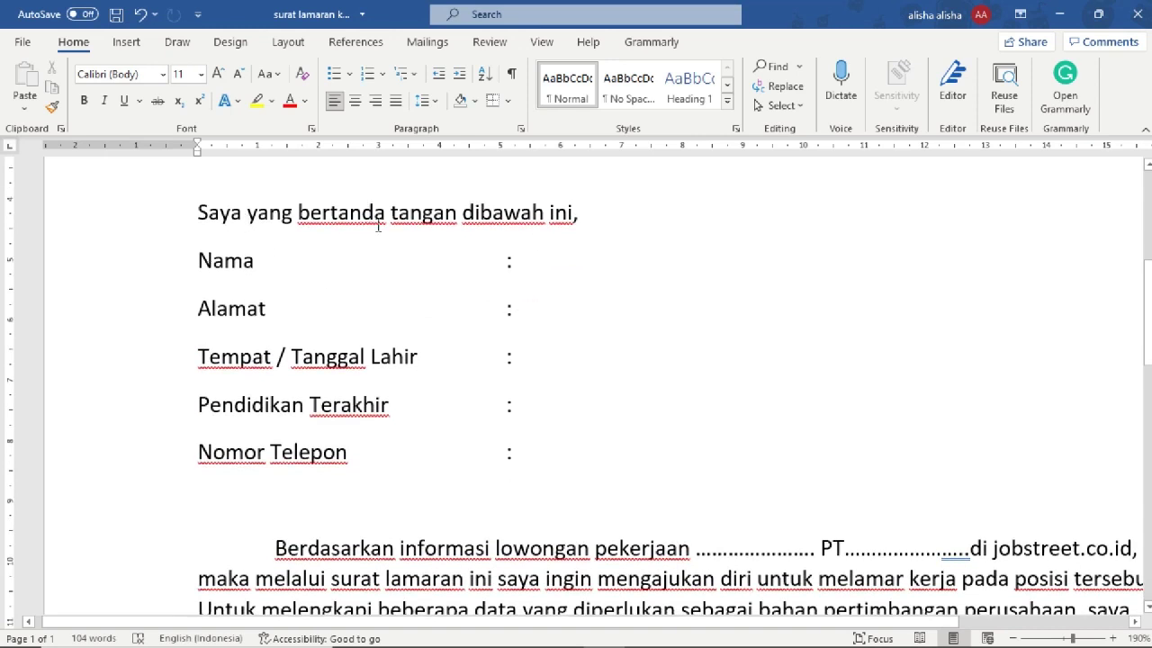
pyautogui.scroll(-2, 501, 368)
pyautogui.scroll(2, 501, 381)
pyautogui.scroll(-6, 529, 376)
pyautogui.scroll(-1, 529, 376)
pyautogui.scroll(9, 531, 376)
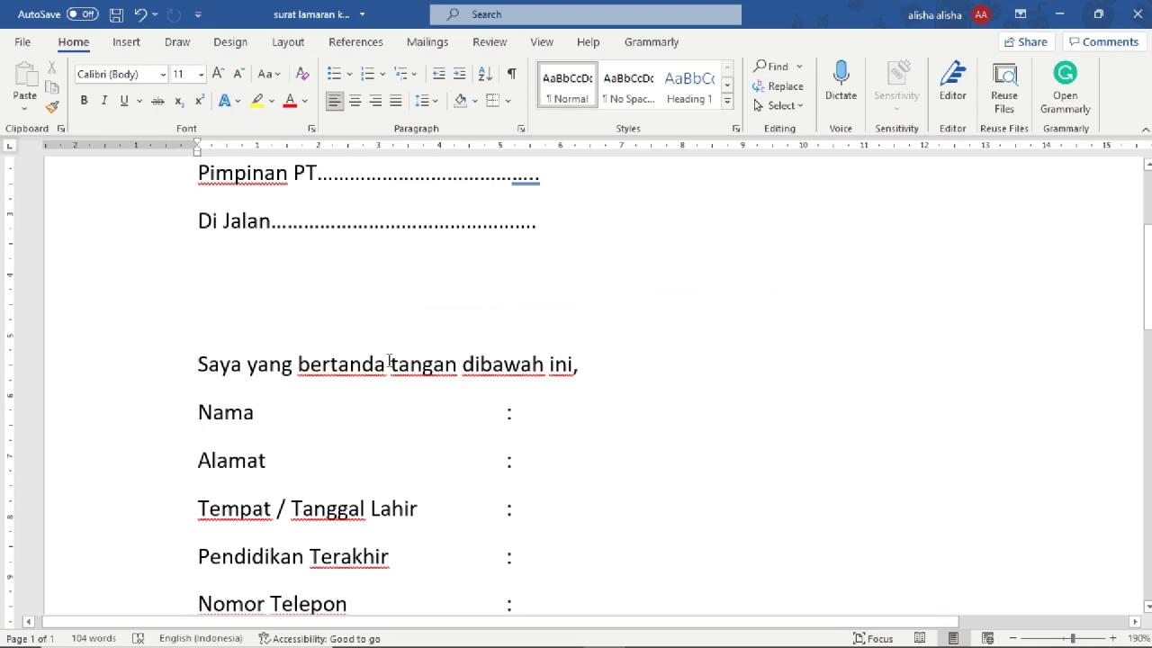
pyautogui.scroll(-2, 360, 333)
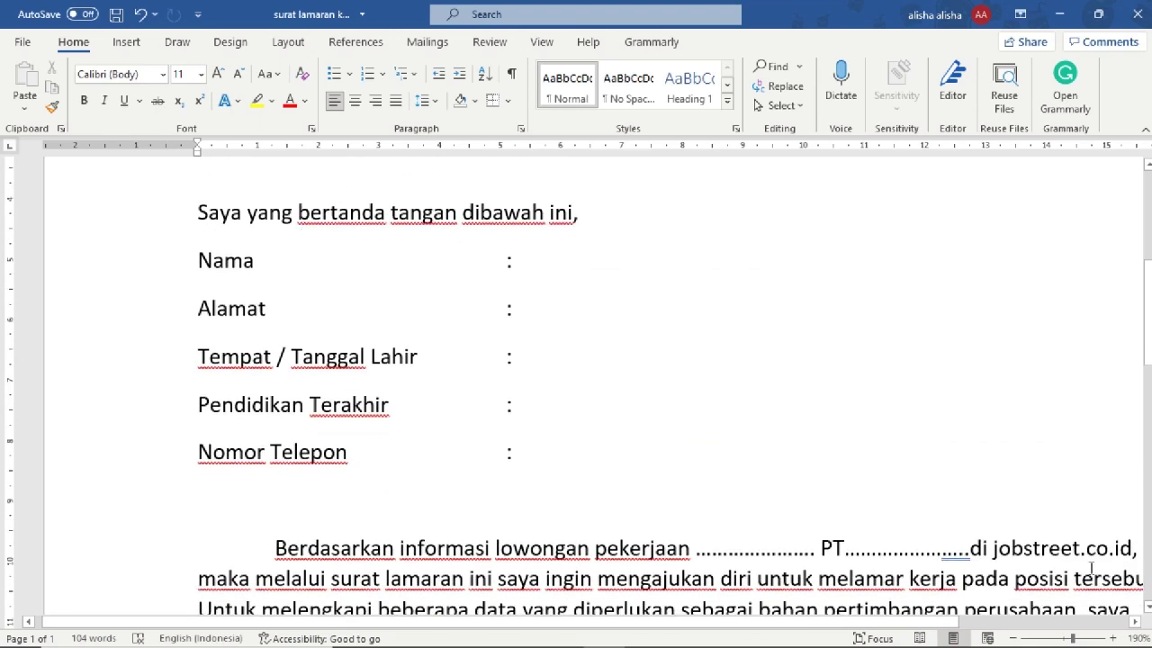
pyautogui.scroll(2, 408, 290)
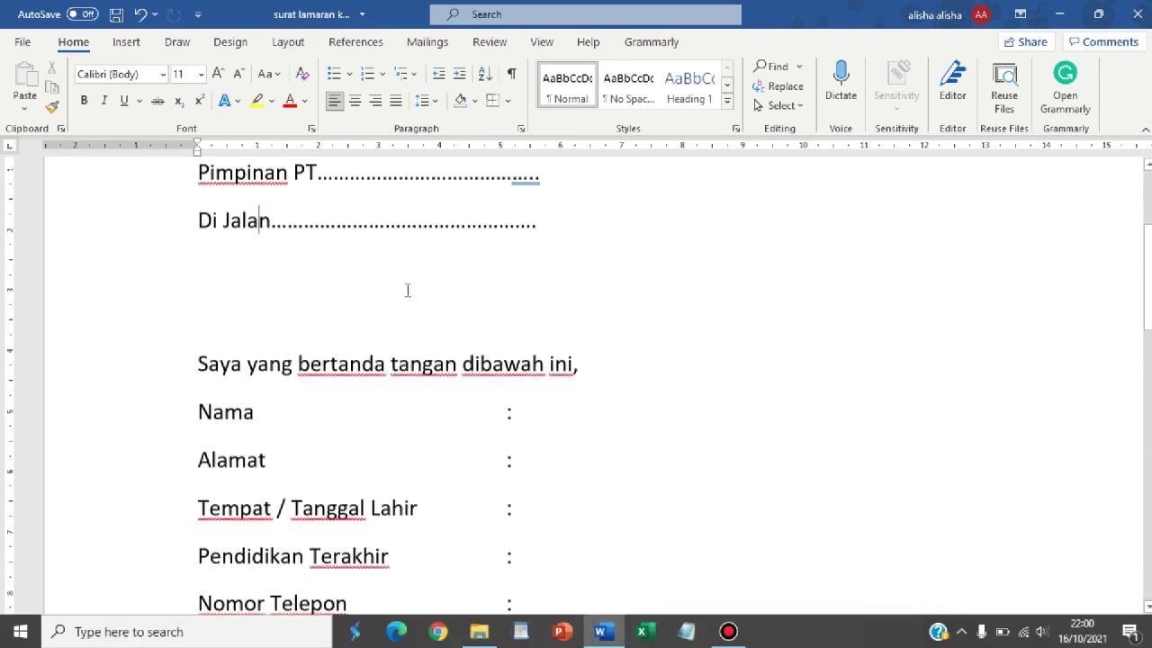
pyautogui.scroll(-1, 396, 283)
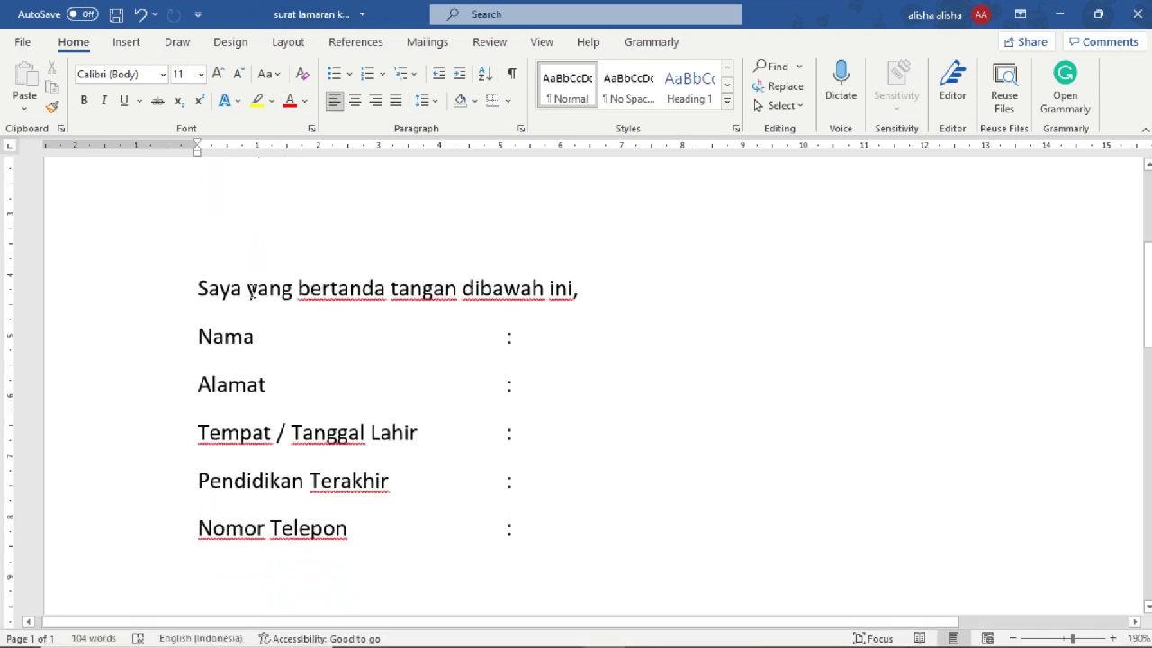
pyautogui.scroll(-1, 209, 289)
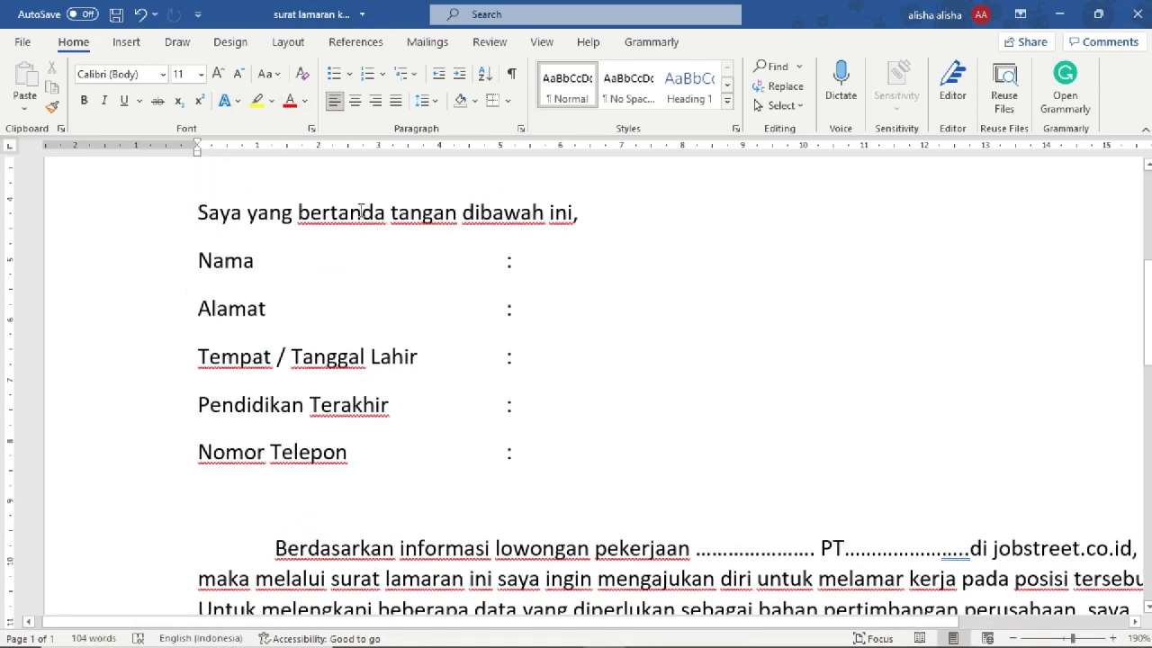
# - Examine the opening sentence "Saya yang bertanda tangan dibawah ini," and its first word "Saya"
pyautogui.click(590, 214)
pyautogui.scroll(1, 404, 224)
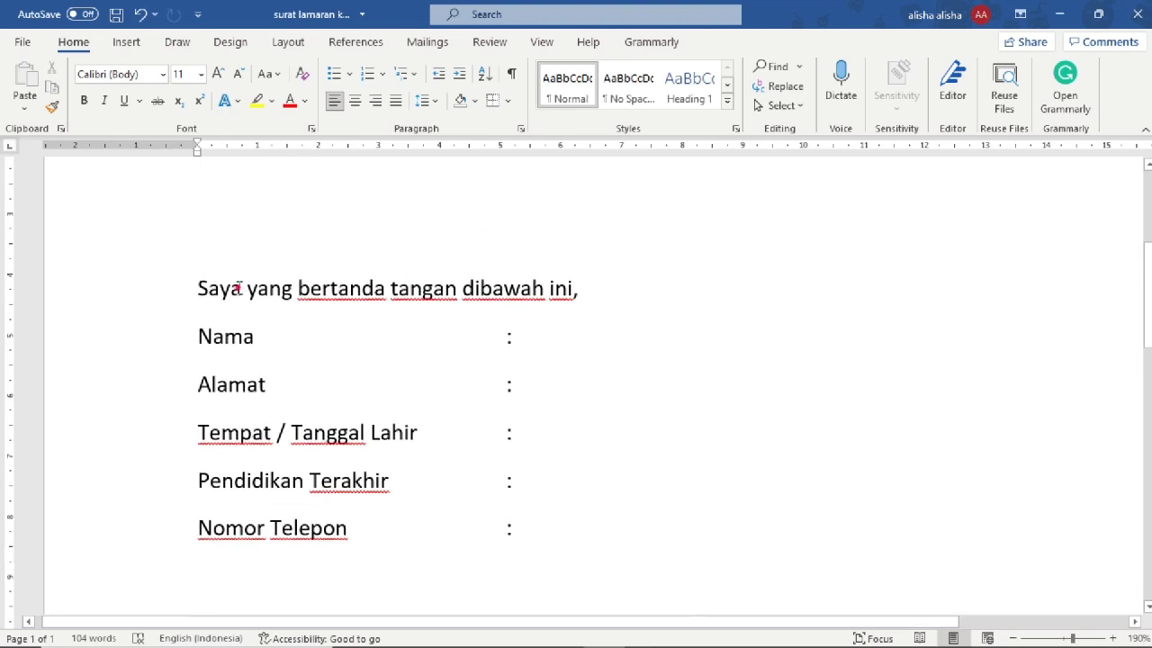
pyautogui.moveTo(241, 286); pyautogui.dragTo(197, 282)
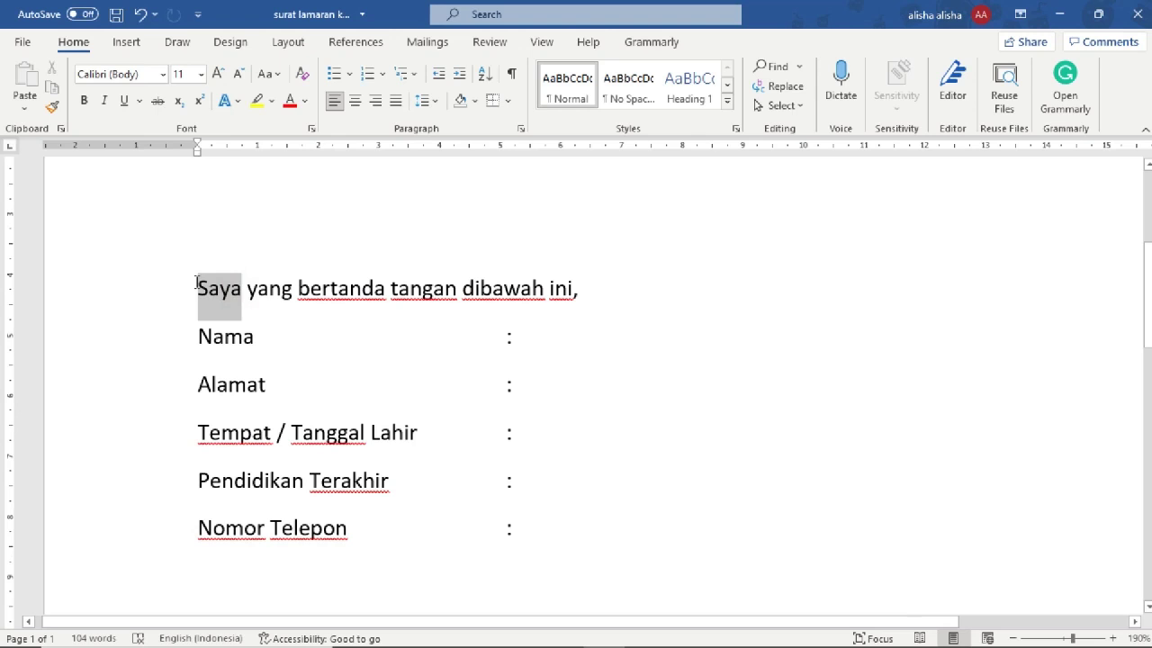
pyautogui.doubleClick(215, 289)
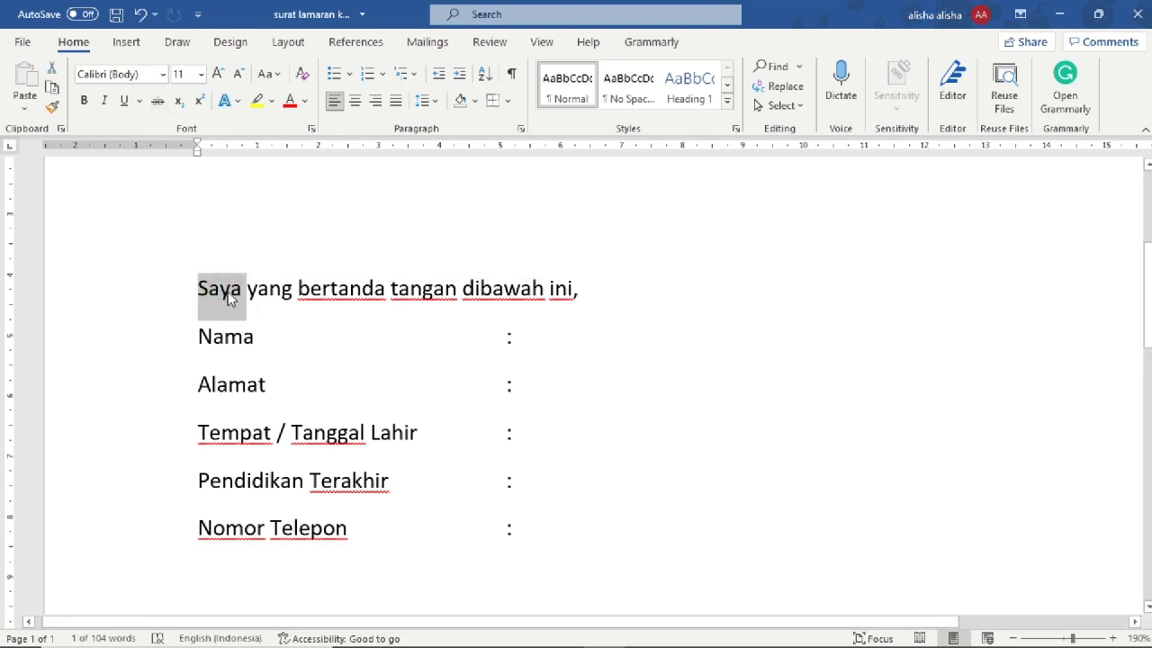
pyautogui.scroll(4, 673, 271)
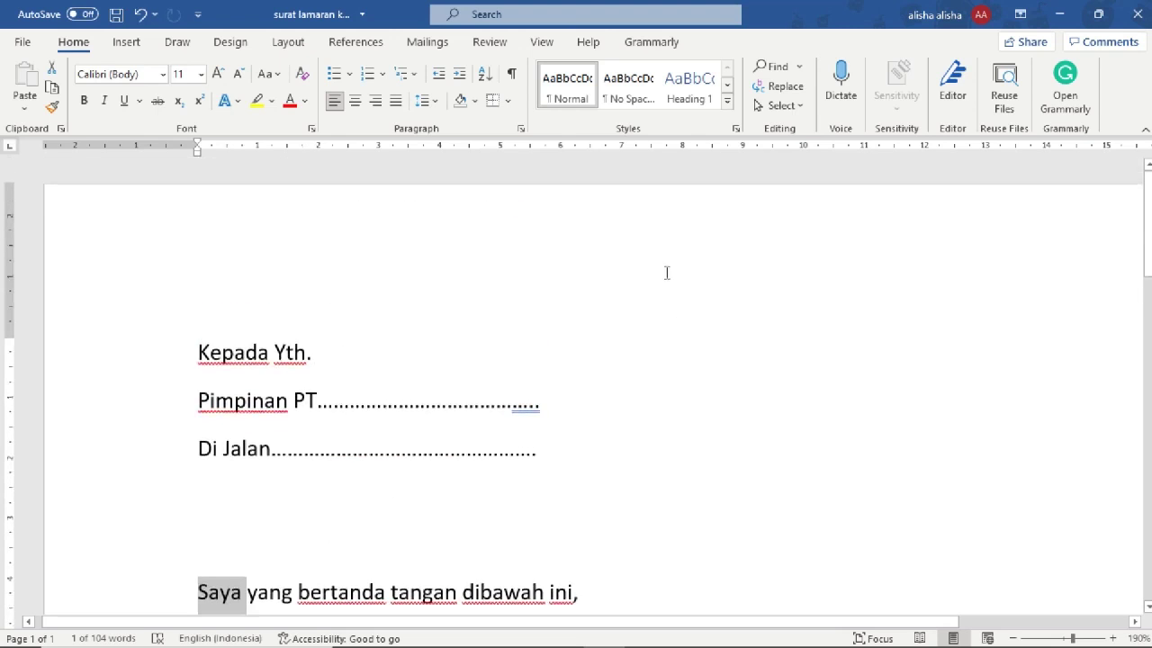
pyautogui.scroll(-3, 666, 269)
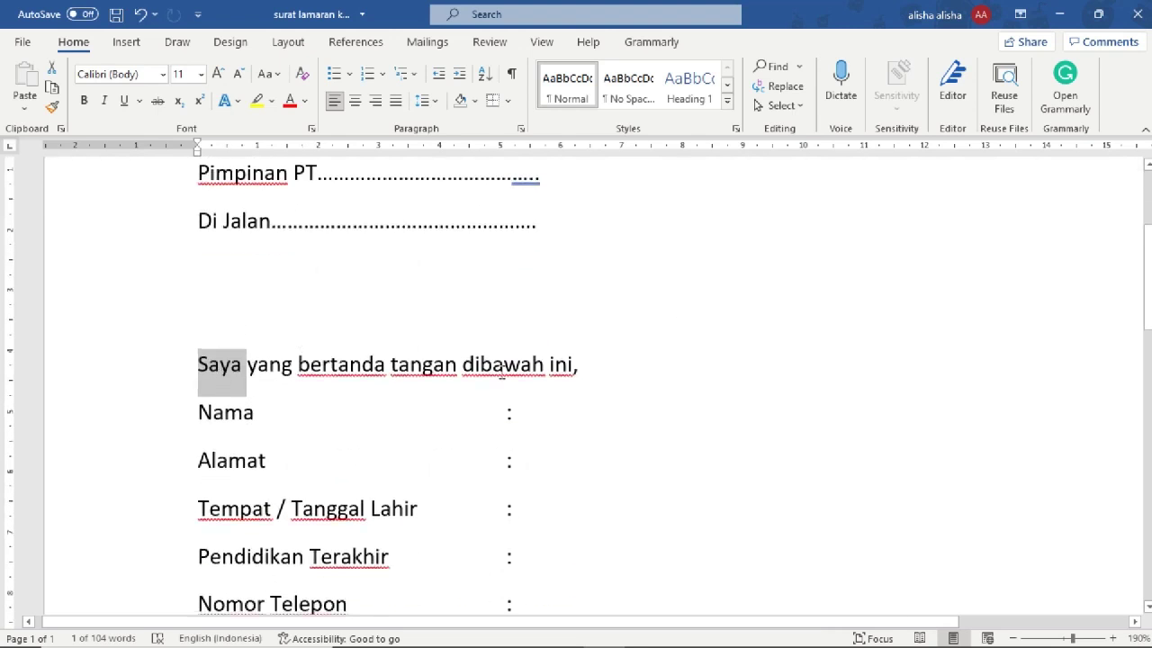
pyautogui.click(666, 365)
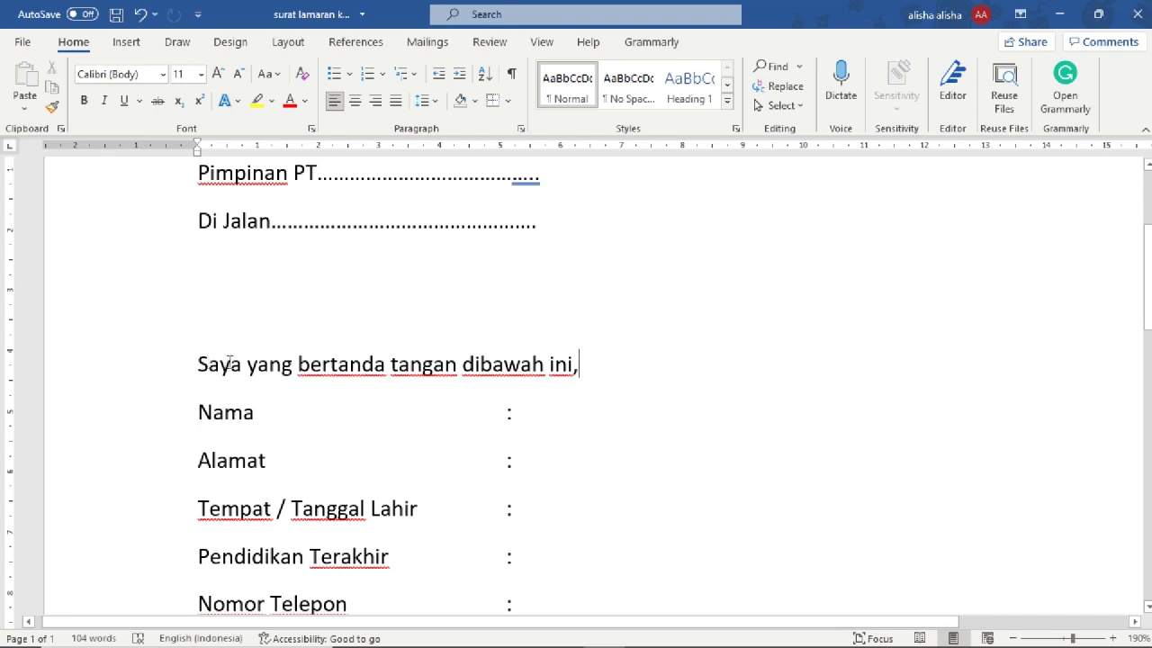
pyautogui.scroll(-4, 703, 365)
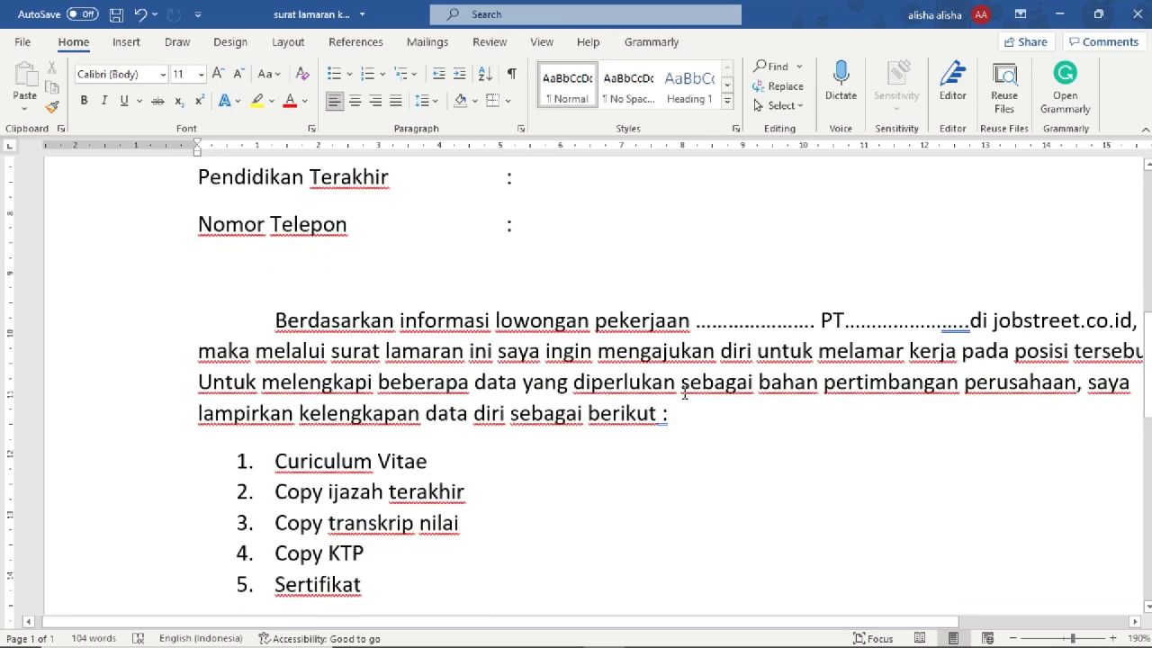
pyautogui.scroll(4, 684, 393)
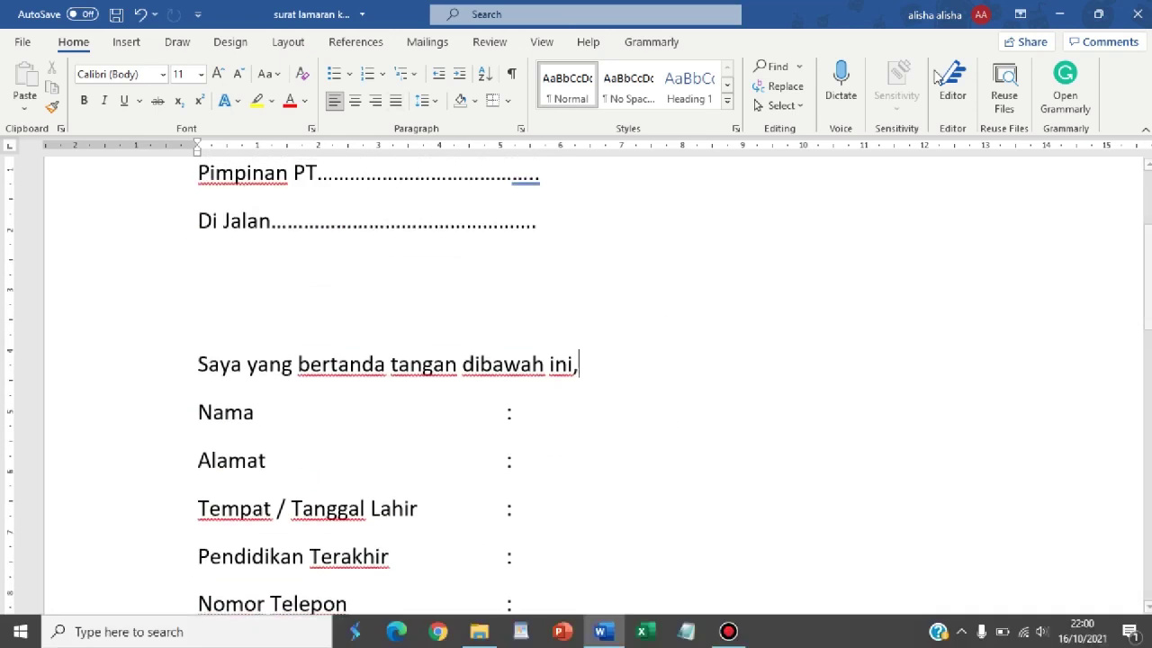
pyautogui.scroll(-1, 360, 351)
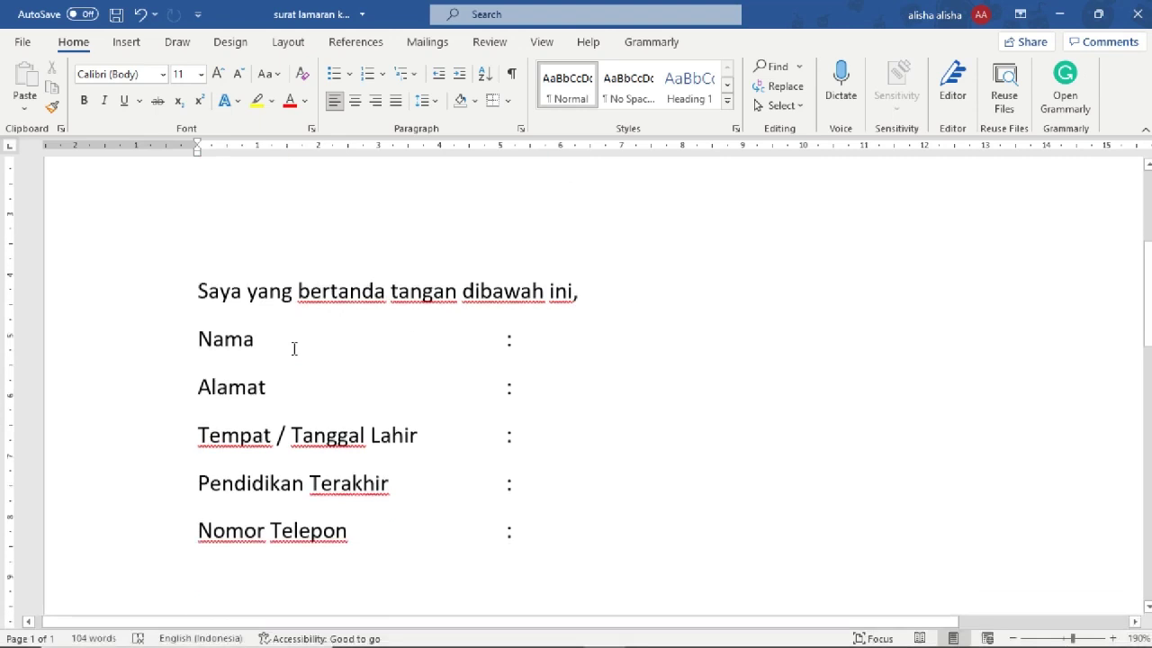
pyautogui.moveTo(208, 289); pyautogui.dragTo(590, 298)
pyautogui.scroll(-1, 589, 297)
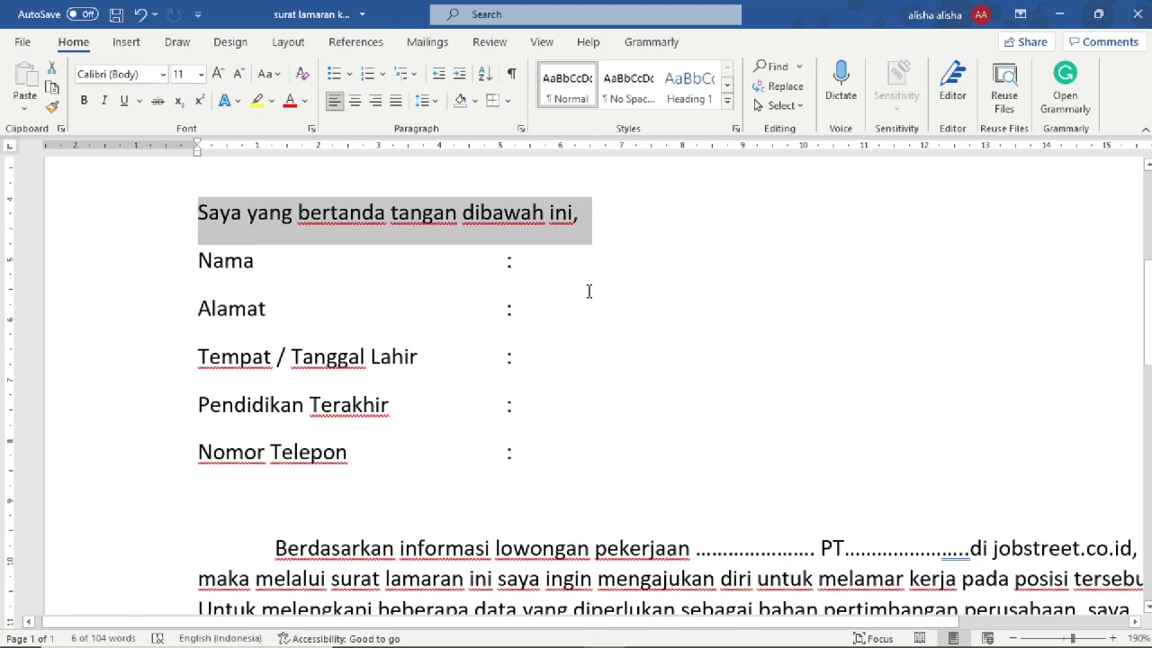
# - Review the applicant fields from Nama to Nomor Telepon, plus the application paragraph and numbered attachment list below them
pyautogui.click(663, 275)
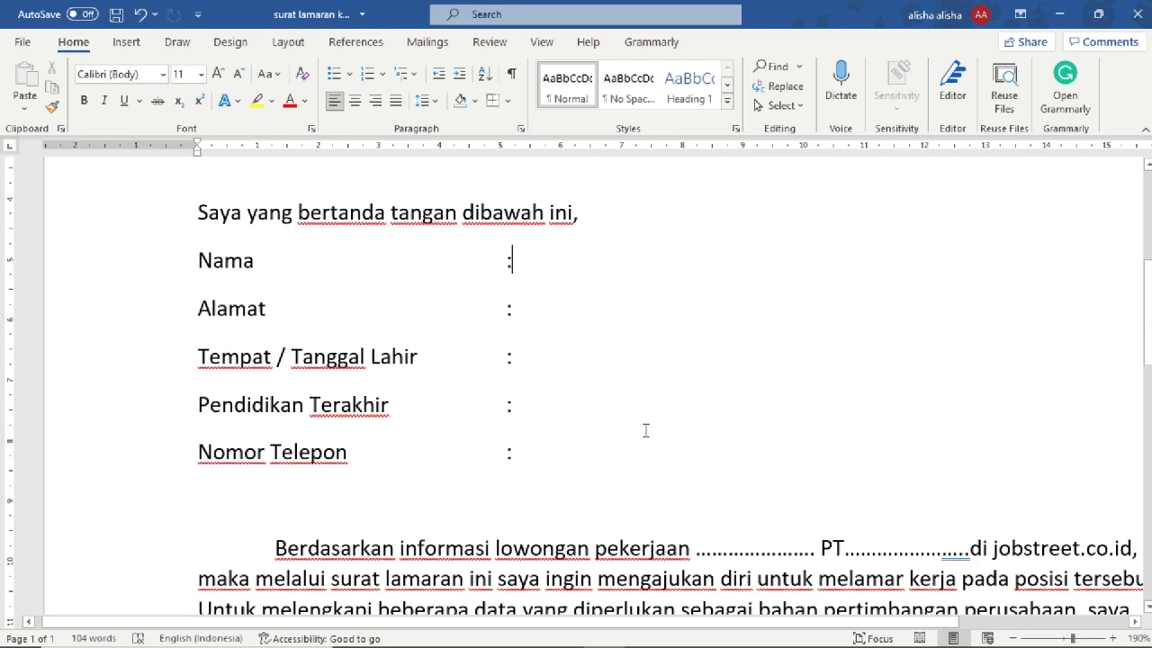
pyautogui.click(572, 455)
pyautogui.scroll(-2, 381, 334)
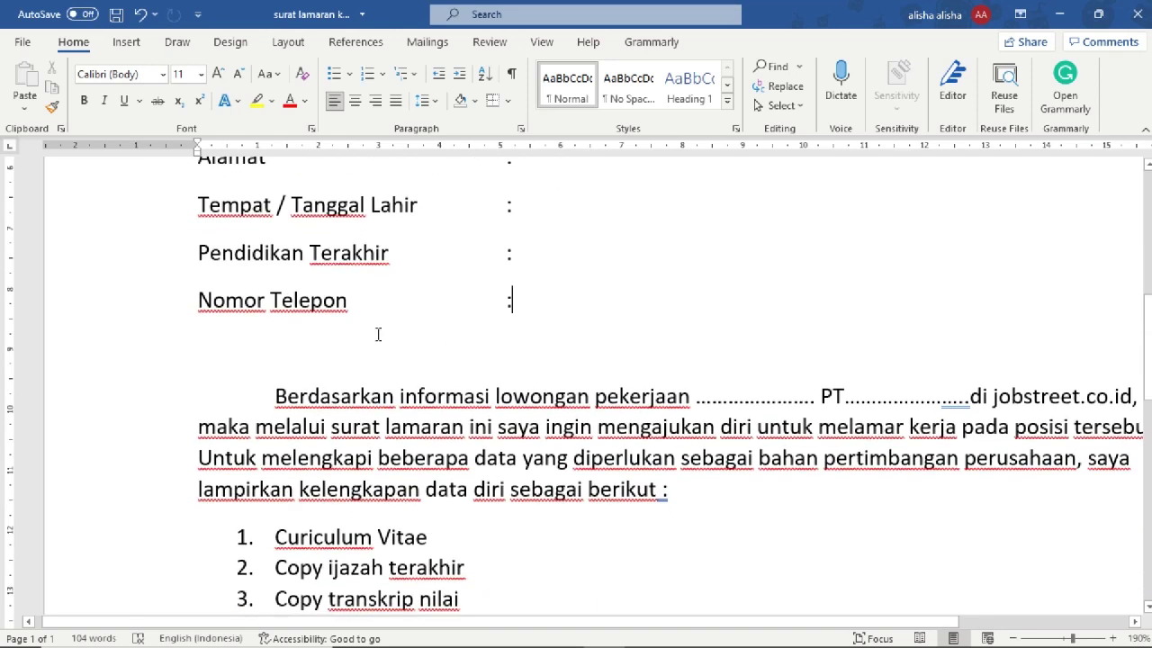
pyautogui.scroll(1, 531, 387)
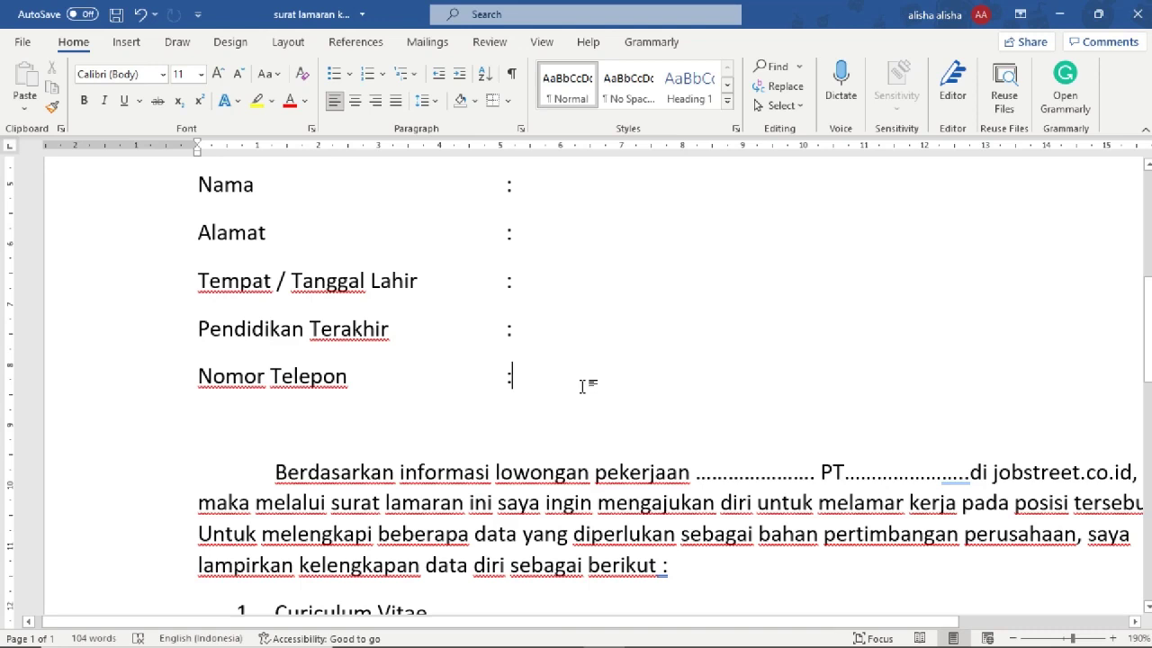
pyautogui.scroll(8, 583, 385)
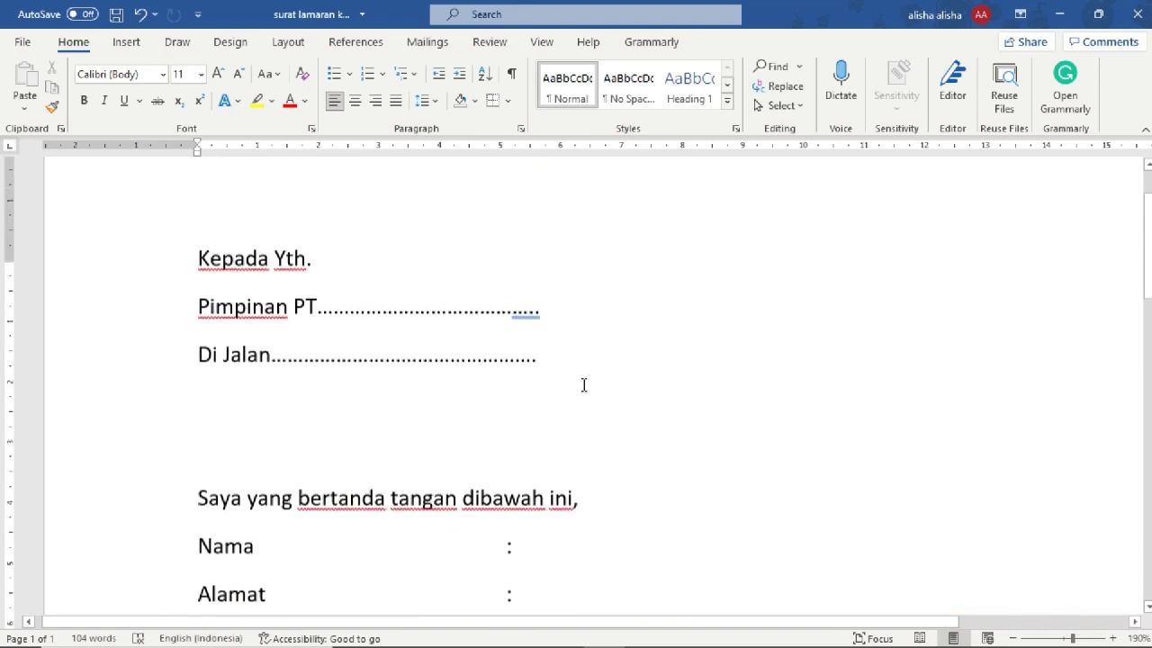
pyautogui.scroll(-6, 583, 385)
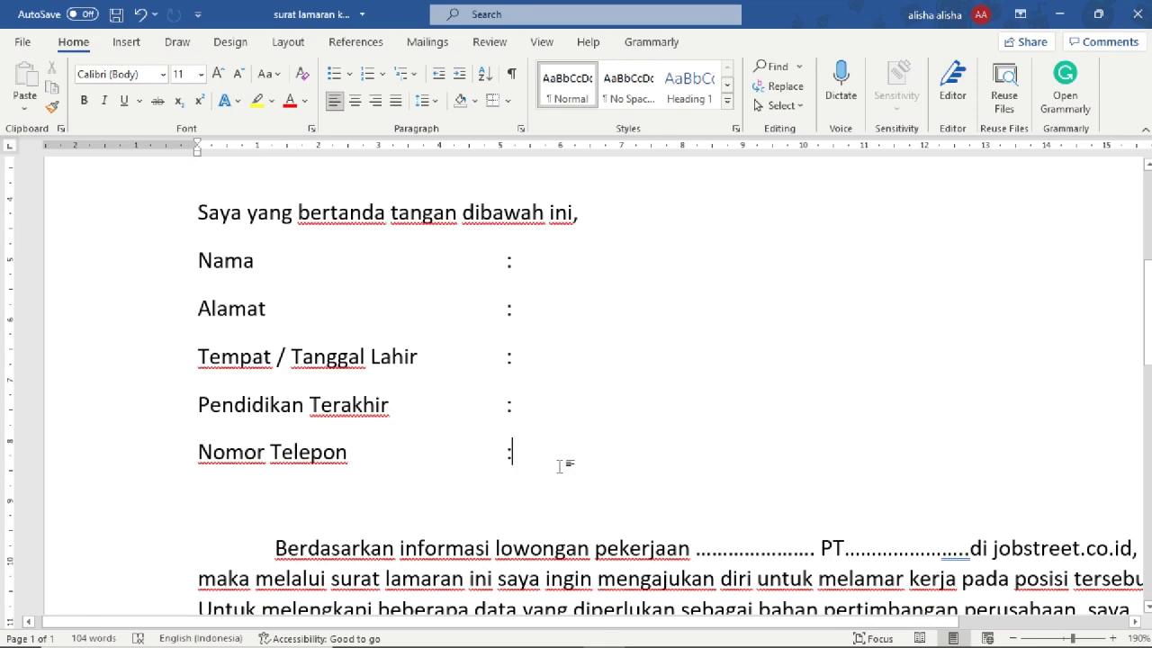
pyautogui.scroll(-3, 623, 475)
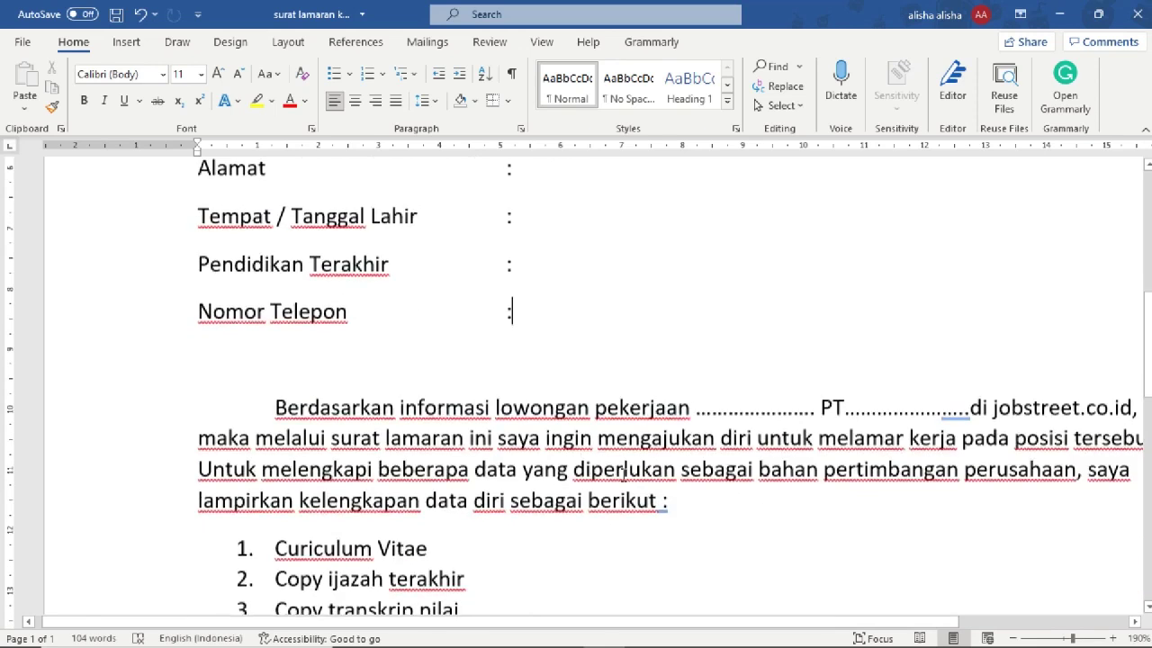
pyautogui.scroll(-2, 623, 474)
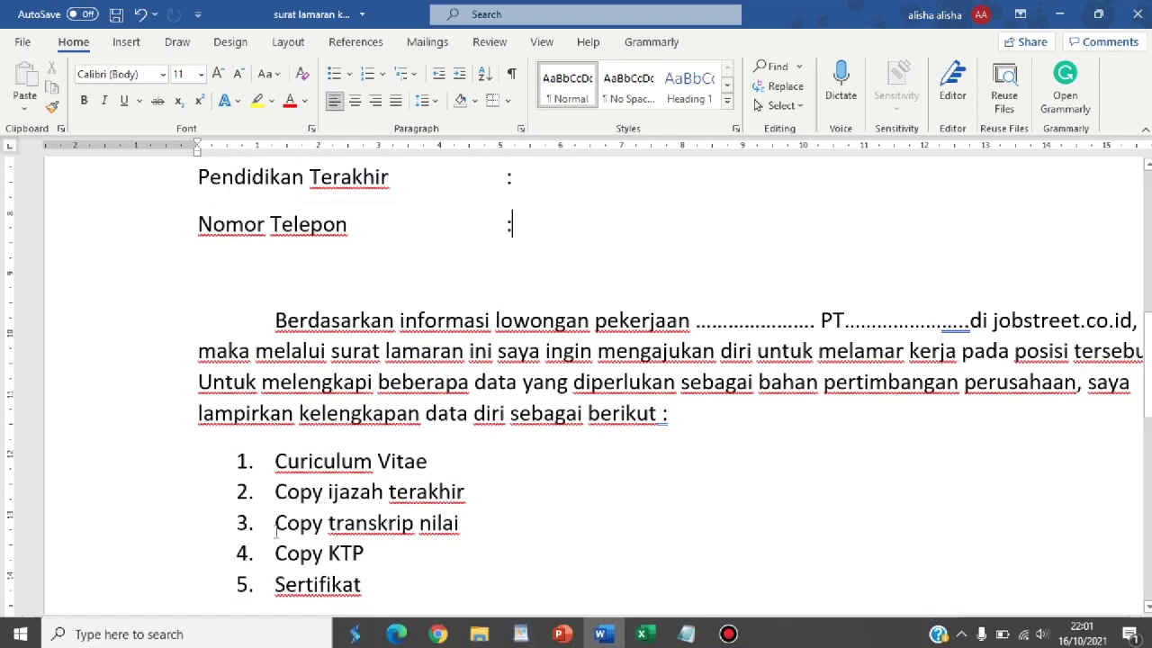
# - Examine the application paragraph's opening words "Berdasarkan informasi lowongan pekerjaan" and the dotted position and company blanks that follow
pyautogui.scroll(-2, 269, 248)
pyautogui.moveTo(270, 243); pyautogui.dragTo(307, 244)
pyautogui.moveTo(424, 243); pyautogui.dragTo(691, 245)
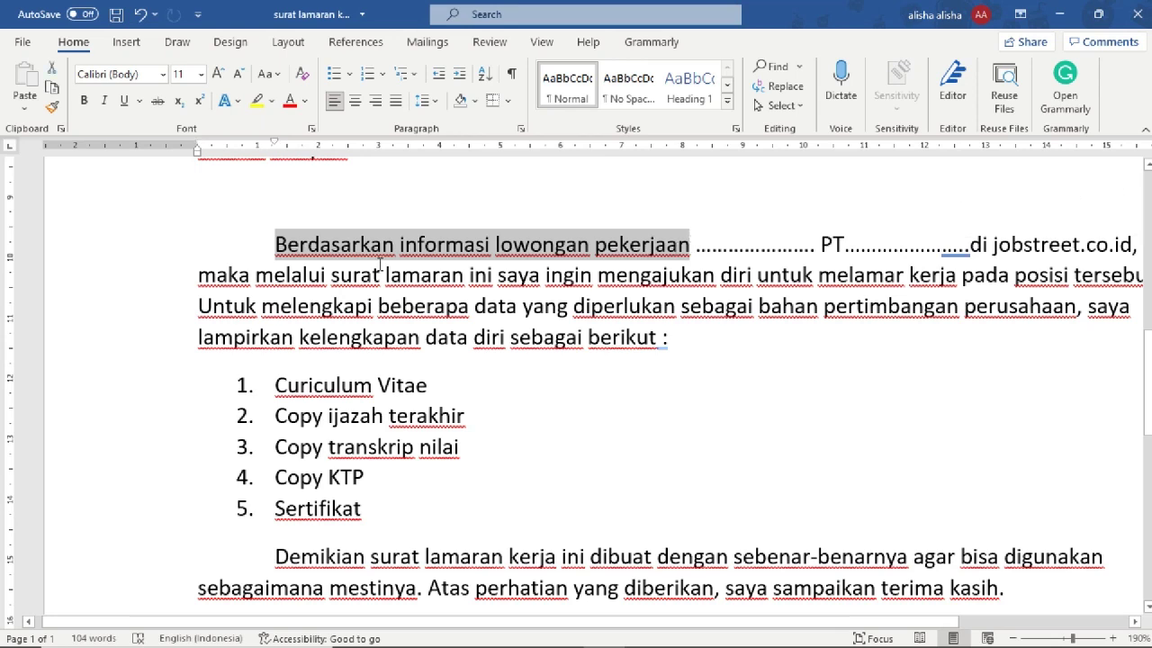
pyautogui.click(437, 244)
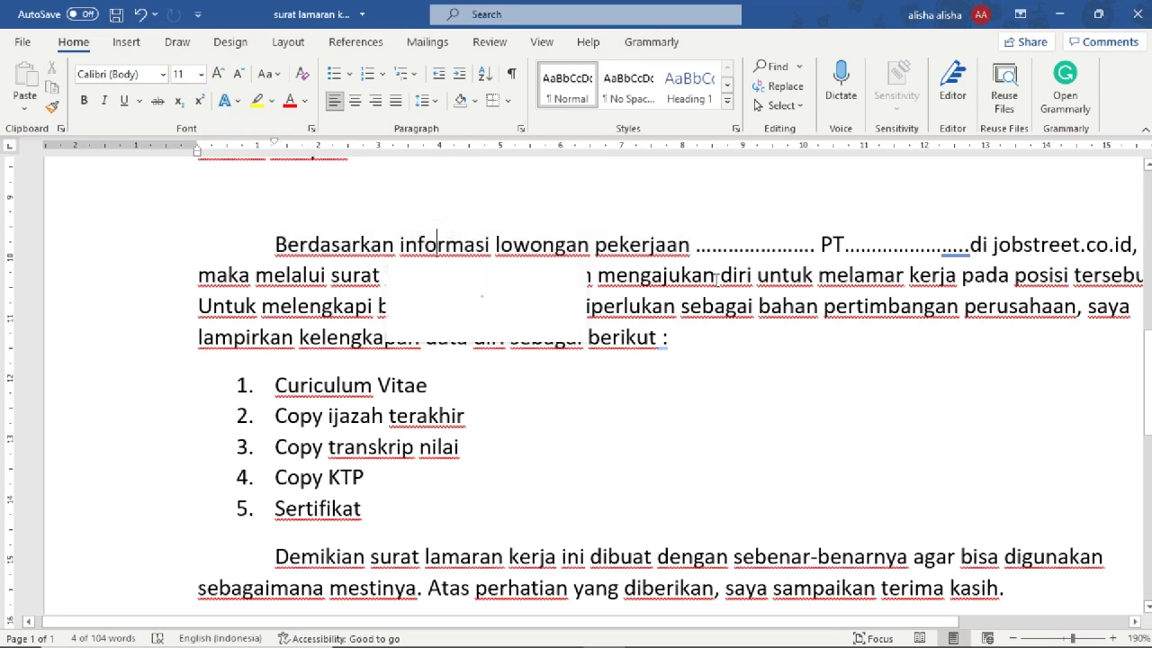
pyautogui.click(839, 250)
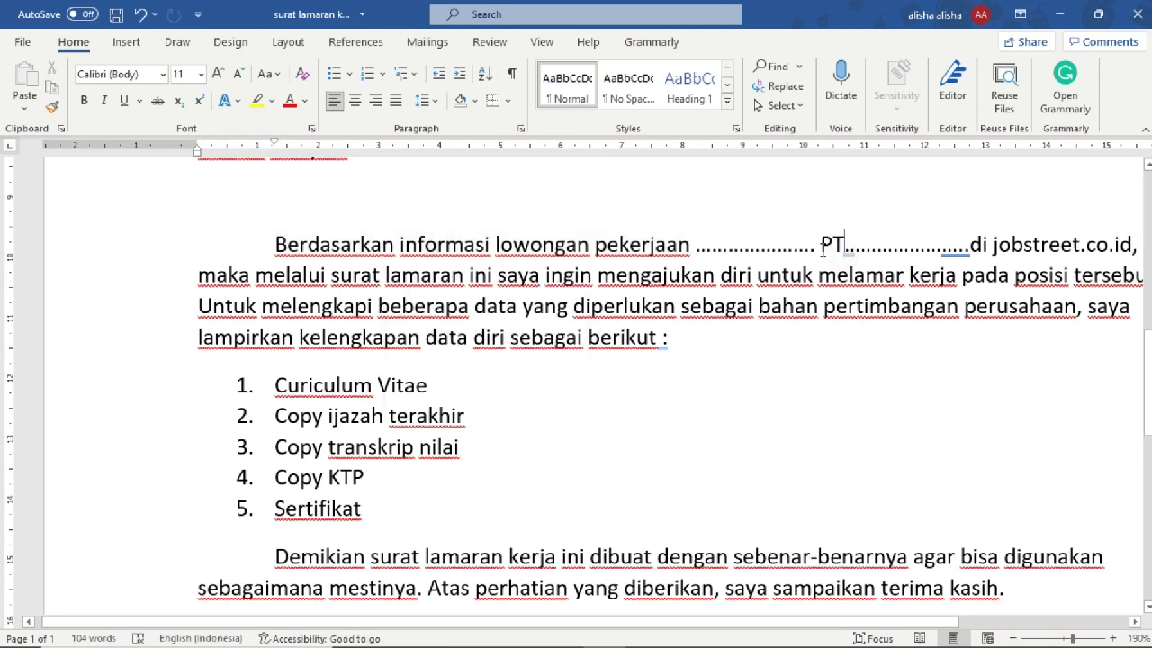
pyautogui.moveTo(275, 245); pyautogui.dragTo(816, 255)
pyautogui.click(698, 245)
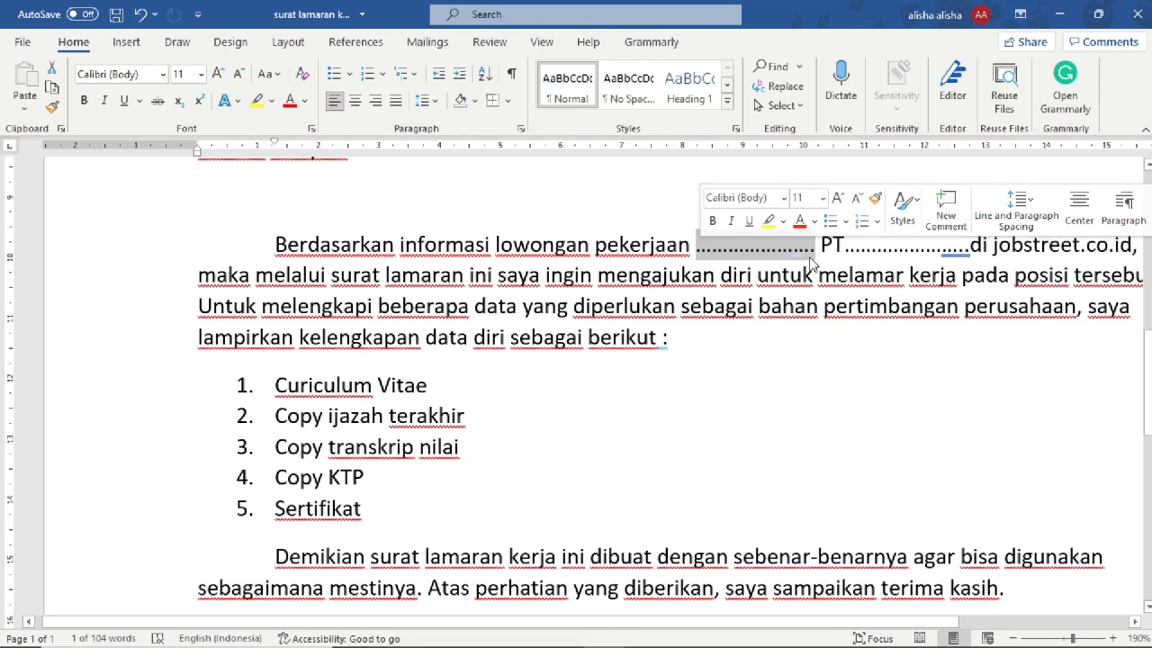
pyautogui.press('Left')
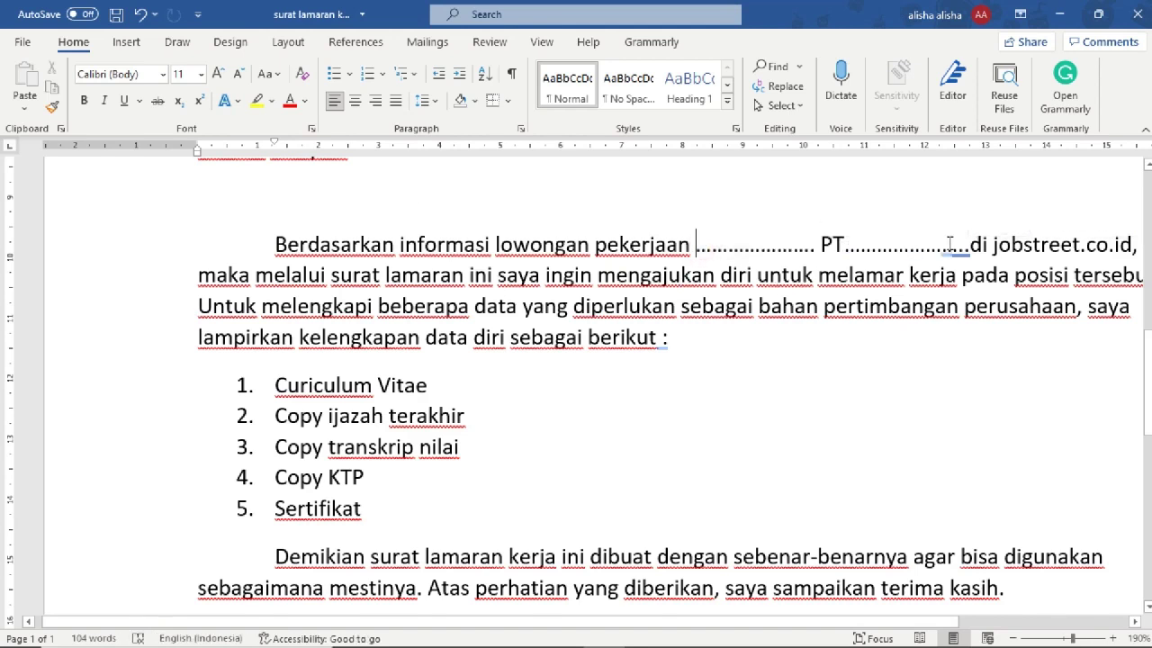
# - Replace "jobstreet.co.id" after "di" in the application paragraph with a dotted blank, keeping the comma after it
pyautogui.scroll(5, 656, 298)
pyautogui.scroll(4, 656, 298)
pyautogui.scroll(-7, 948, 393)
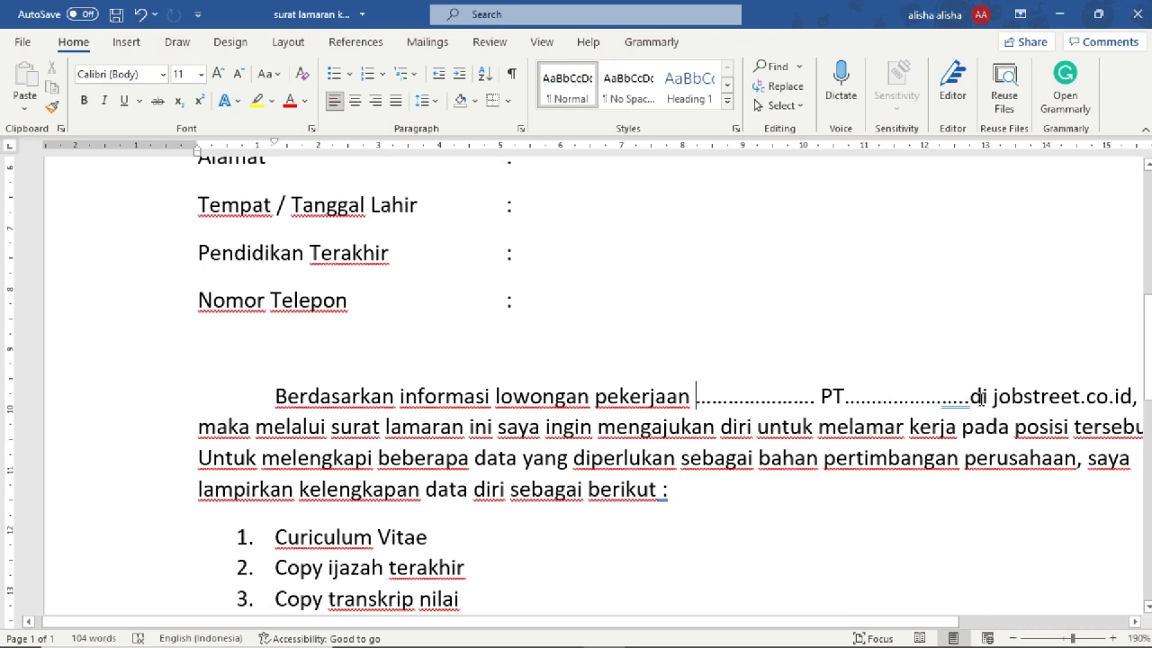
pyautogui.moveTo(969, 394); pyautogui.dragTo(1132, 399)
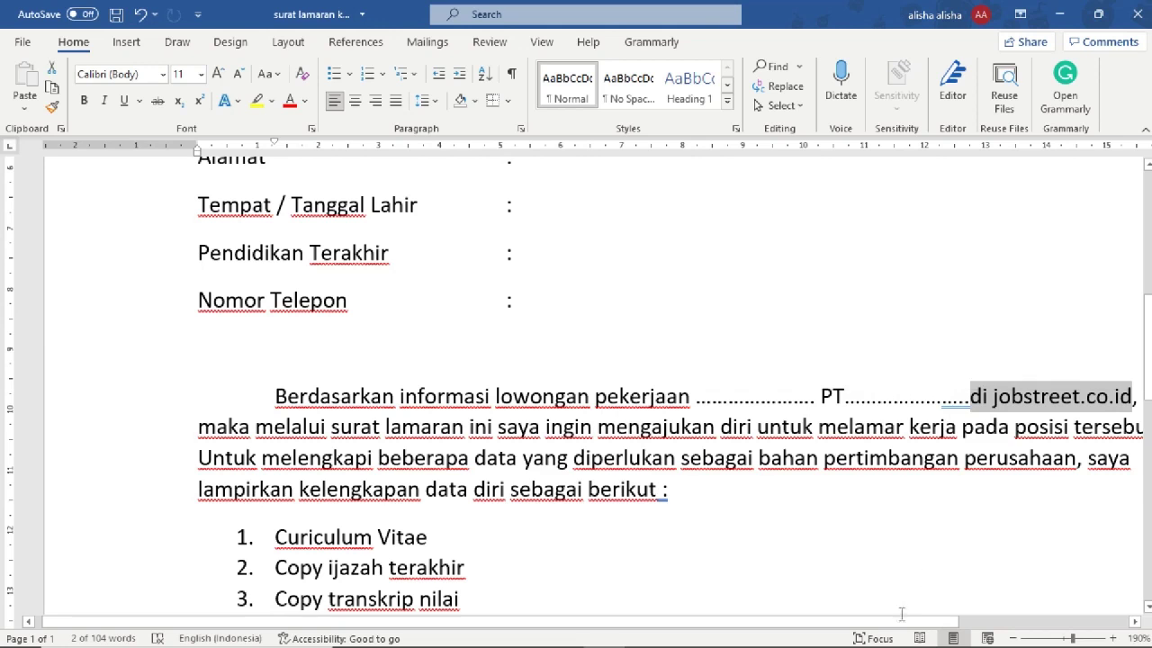
pyautogui.moveTo(902, 626); pyautogui.dragTo(1002, 625)
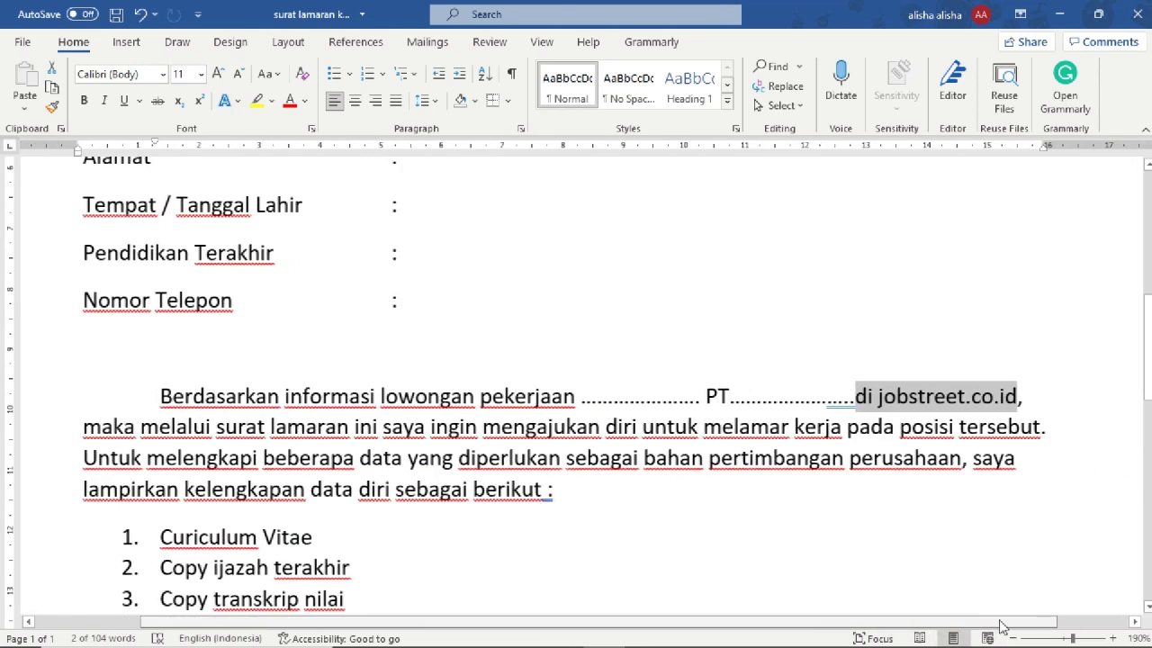
pyautogui.scroll(-2, 852, 336)
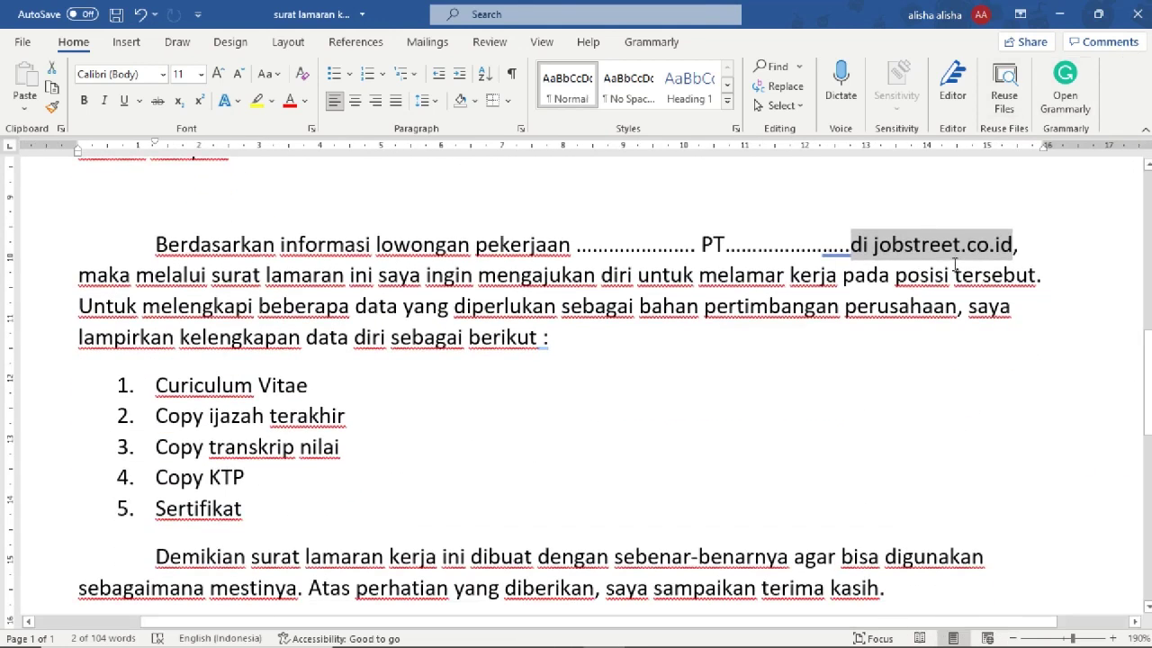
pyautogui.click(1015, 273)
pyautogui.moveTo(873, 244); pyautogui.dragTo(1013, 244)
pyautogui.write('.................')
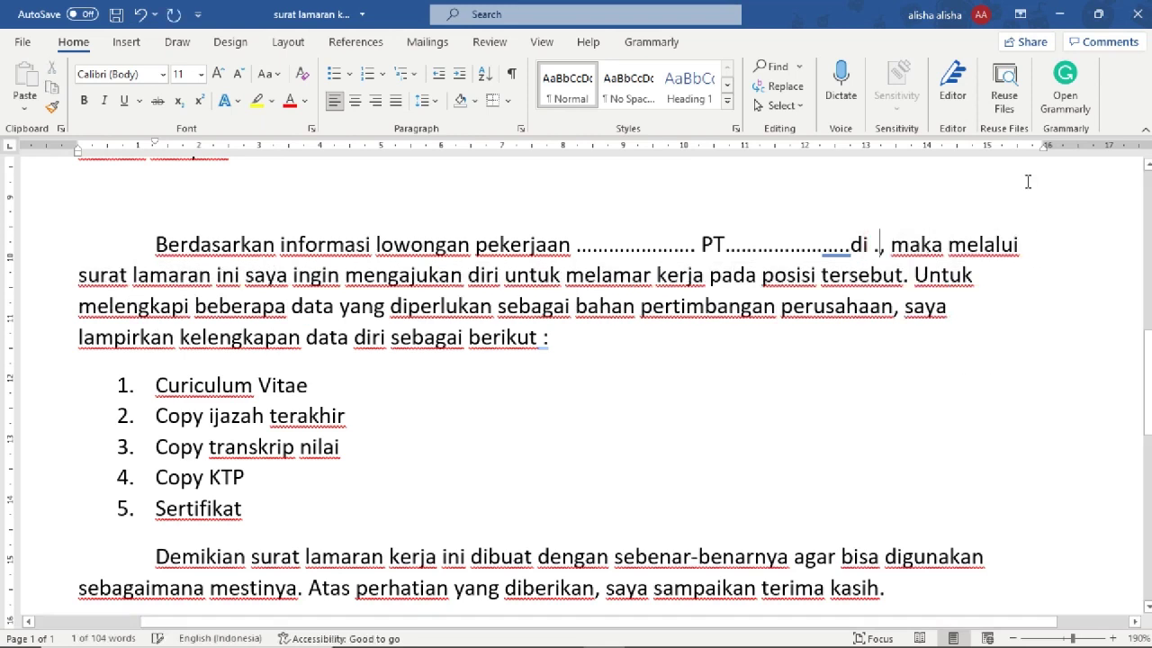
pyautogui.write('....')
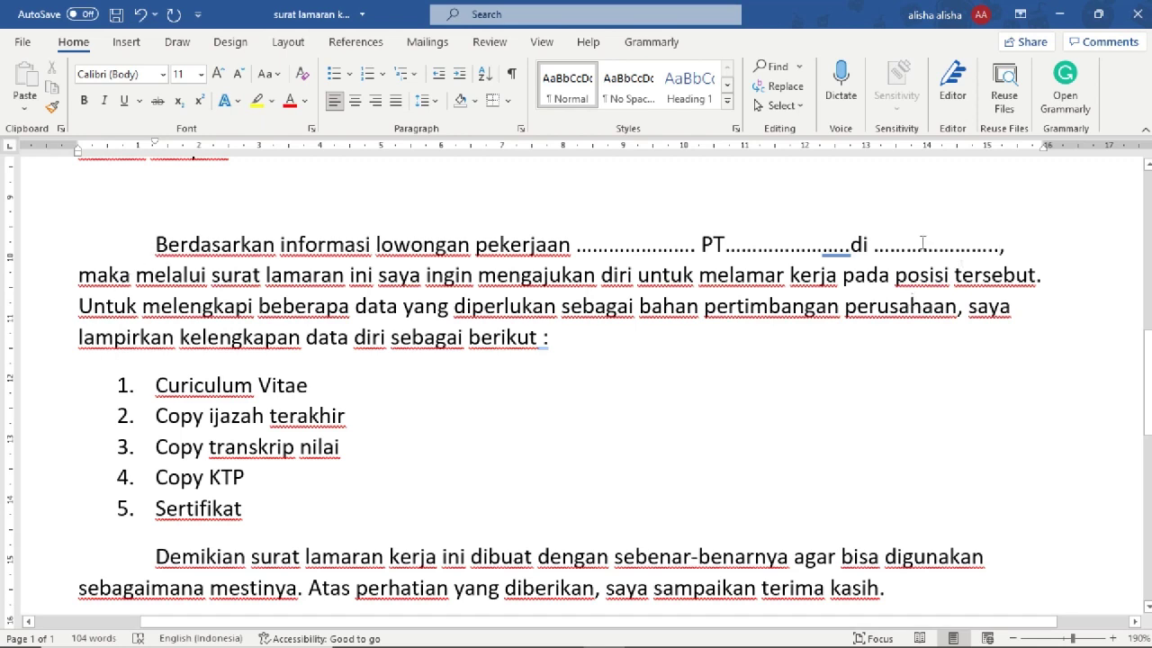
# - Check the dotted blanks in the application paragraph and the numbered attachment list starting with "Curiculum Vitae"
pyautogui.click(609, 244)
pyautogui.doubleClick(634, 236)
pyautogui.keyDown('ctrl'); pyautogui.click(742, 243); pyautogui.keyUp('ctrl')
pyautogui.scroll(-2, 347, 365)
pyautogui.scroll(1, 180, 299)
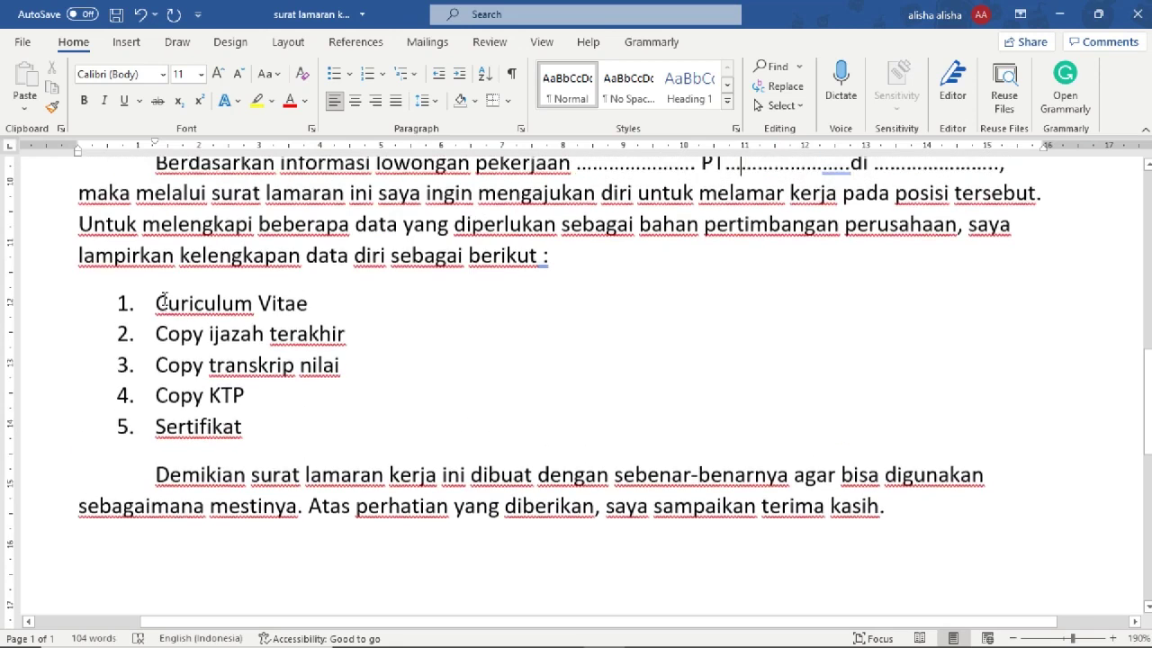
pyautogui.scroll(1, 206, 302)
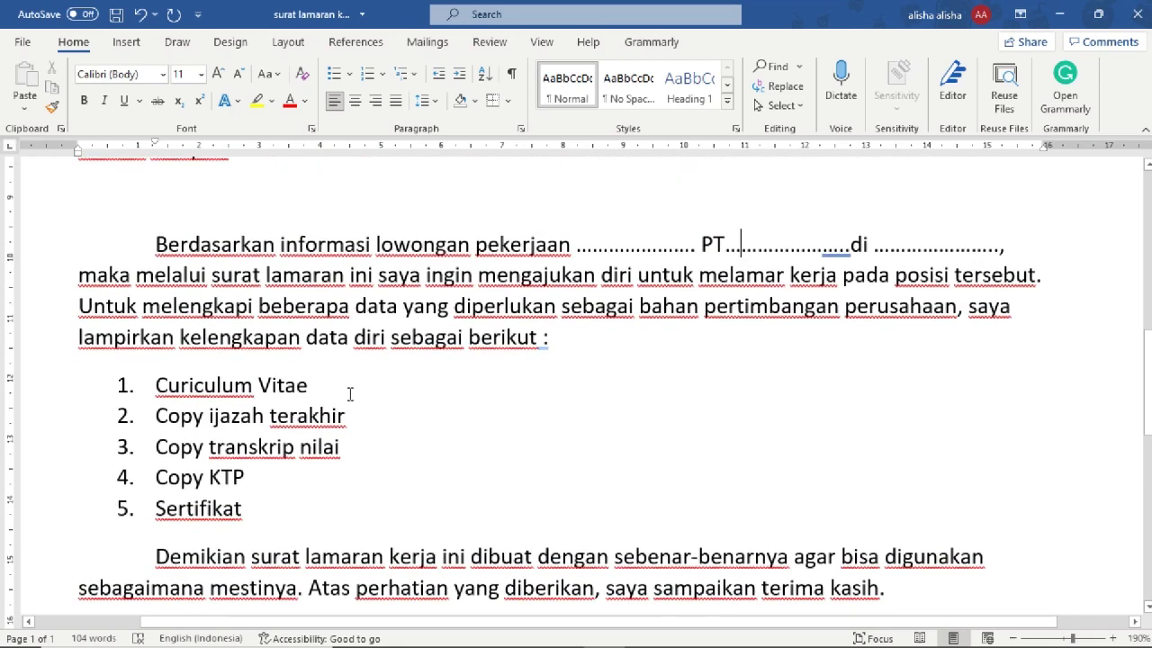
pyautogui.moveTo(149, 385); pyautogui.dragTo(296, 398)
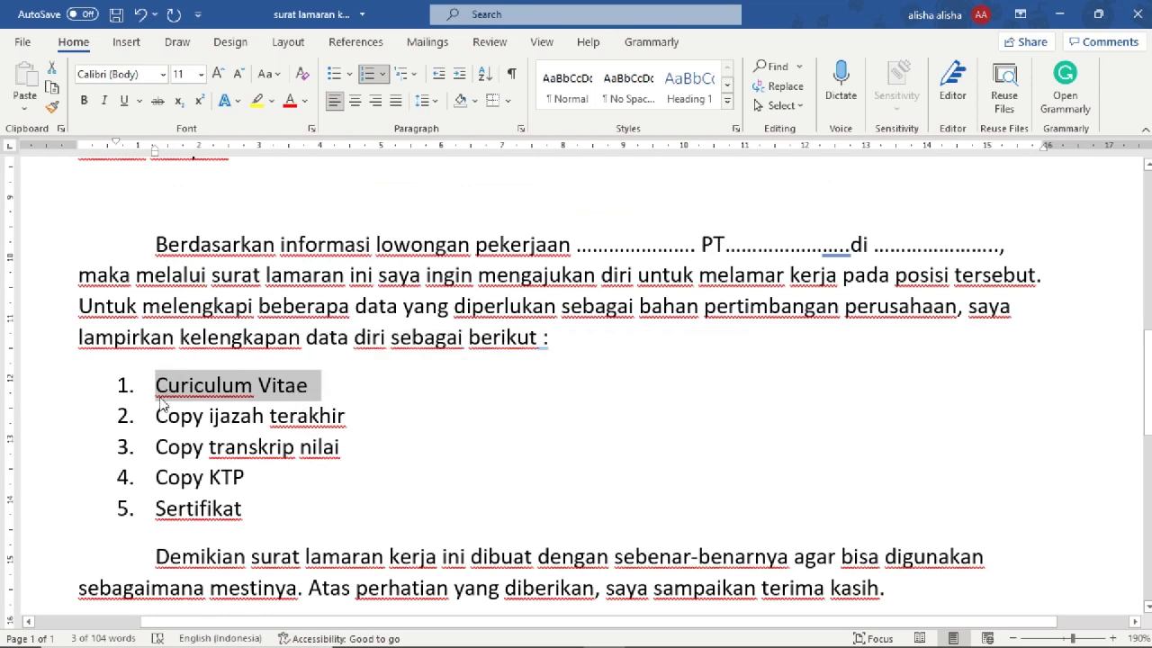
pyautogui.click(181, 445)
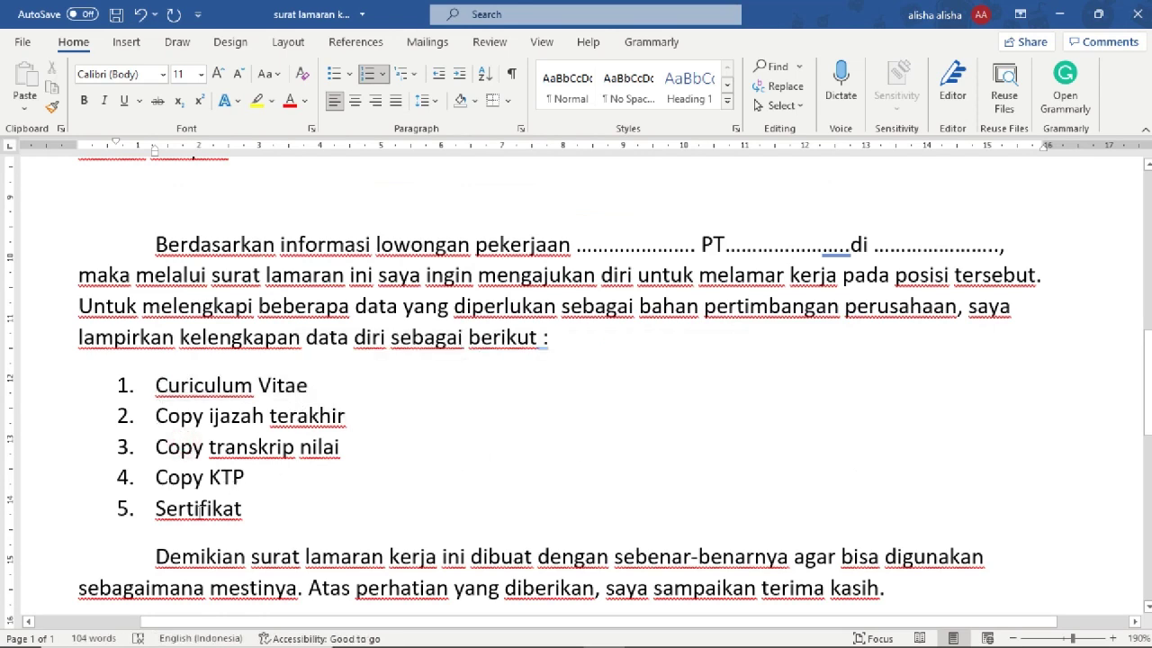
# - Read through the closing paragraph from "Demikian surat lamaran kerja ini" to "terima kasih"
pyautogui.scroll(-3, 1133, 183)
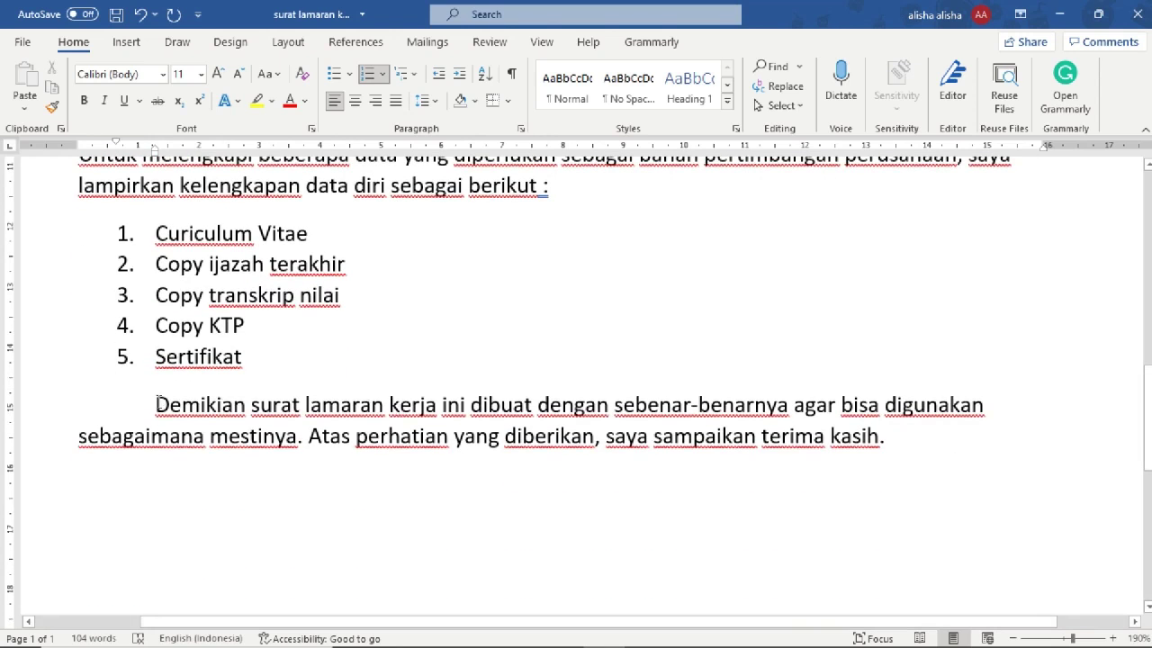
pyautogui.moveTo(155, 412); pyautogui.dragTo(917, 441)
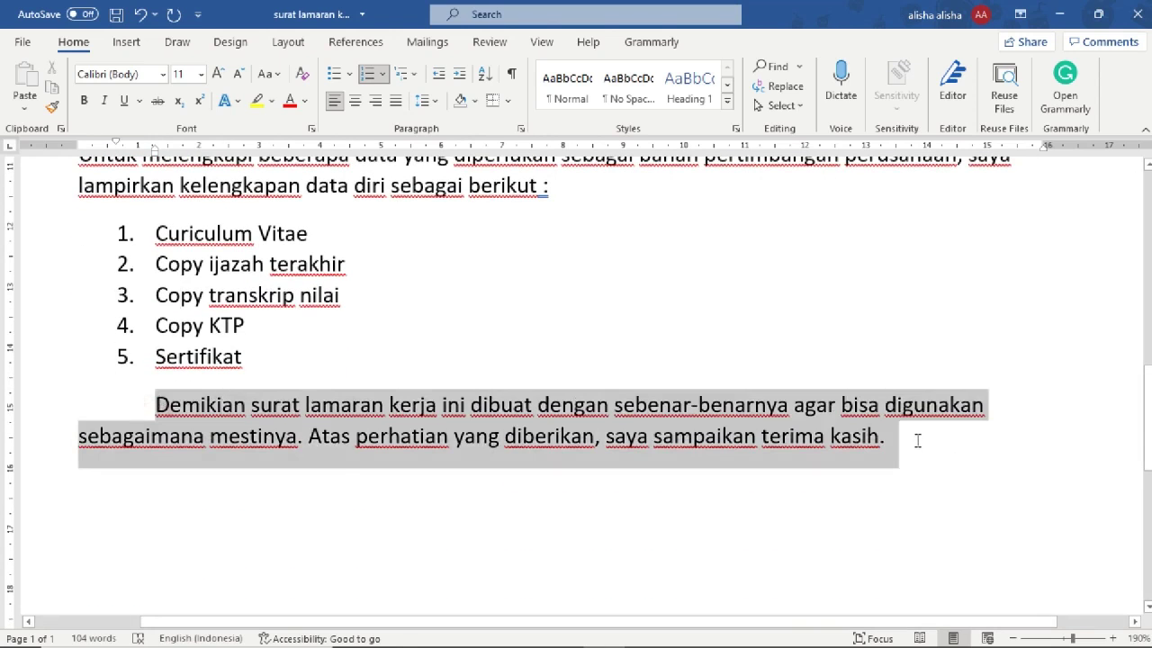
pyautogui.scroll(-1, 205, 423)
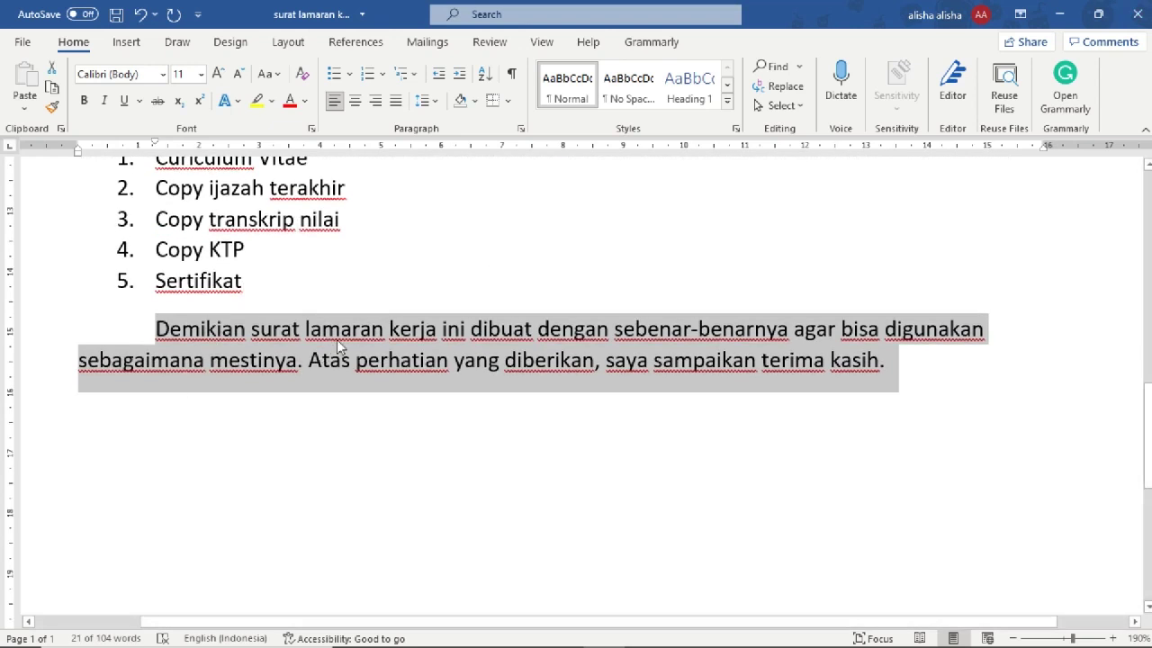
pyautogui.rightClick(234, 331)
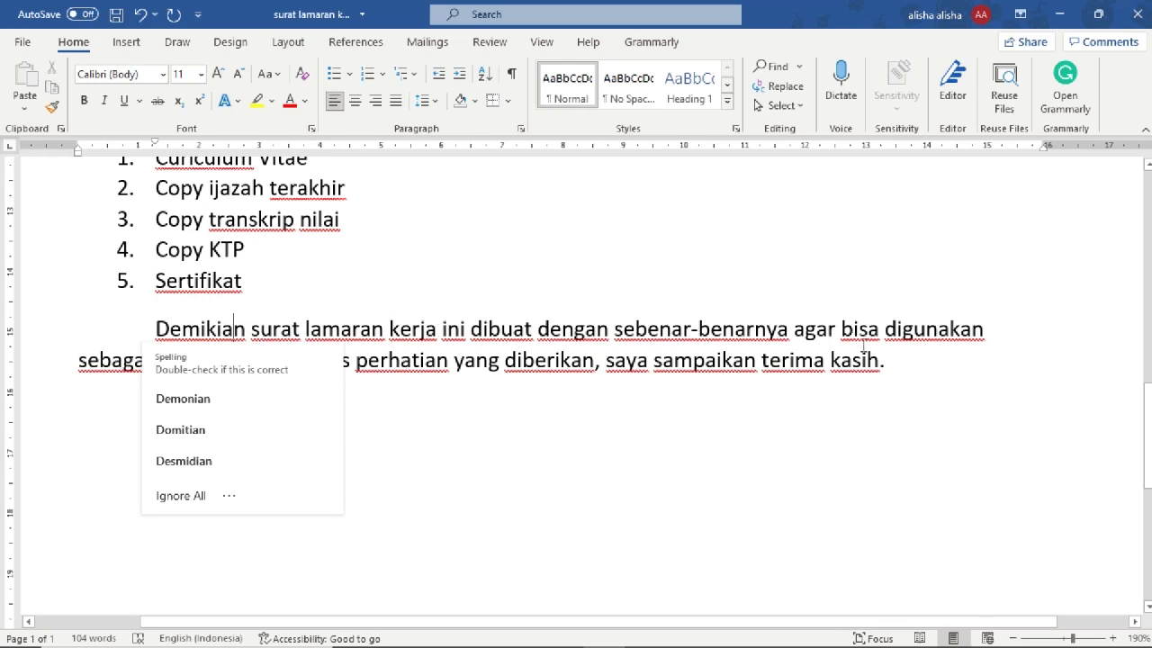
pyautogui.click(885, 326)
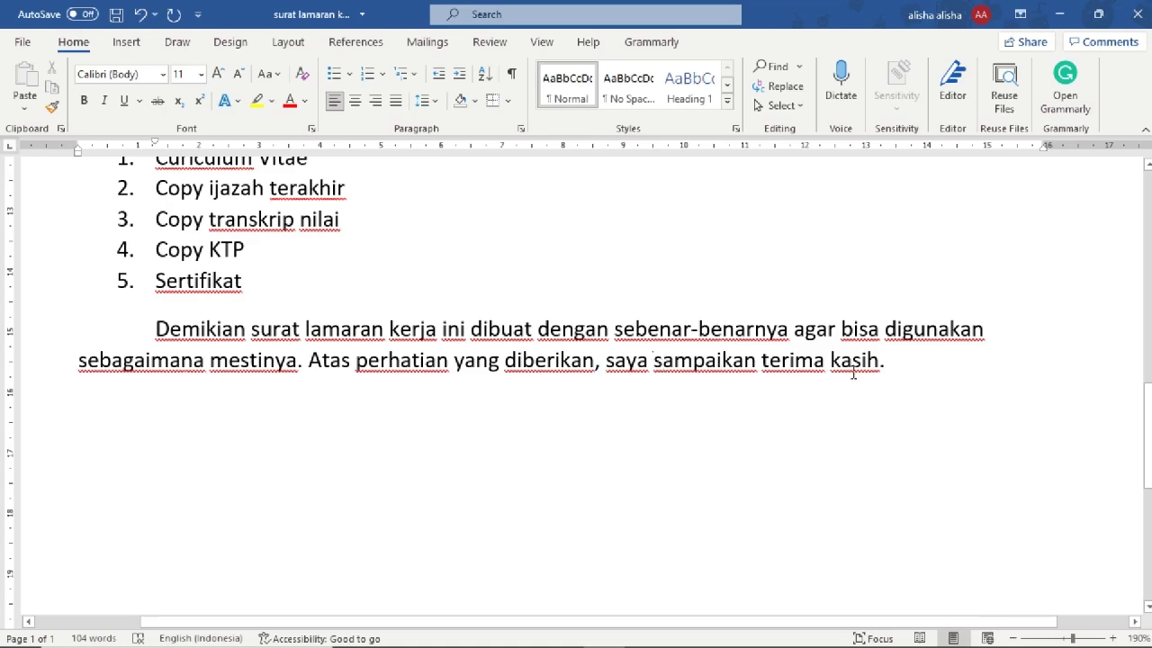
pyautogui.click(896, 365)
pyautogui.scroll(5, 867, 378)
pyautogui.scroll(-4, 867, 380)
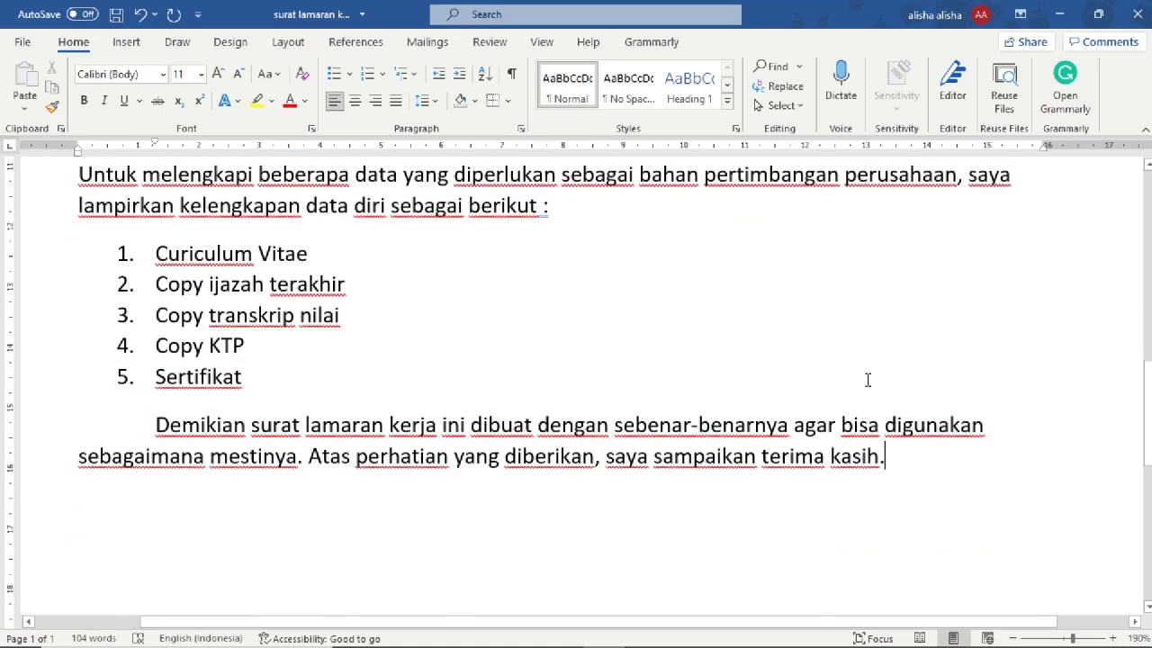
# - Look over the whole letter from the addressee block to the closing paragraph and the empty area below it
pyautogui.keyDown('ctrl'); pyautogui.scroll(-3, 369, 389); pyautogui.keyUp('ctrl')
pyautogui.scroll(6, 373, 372)
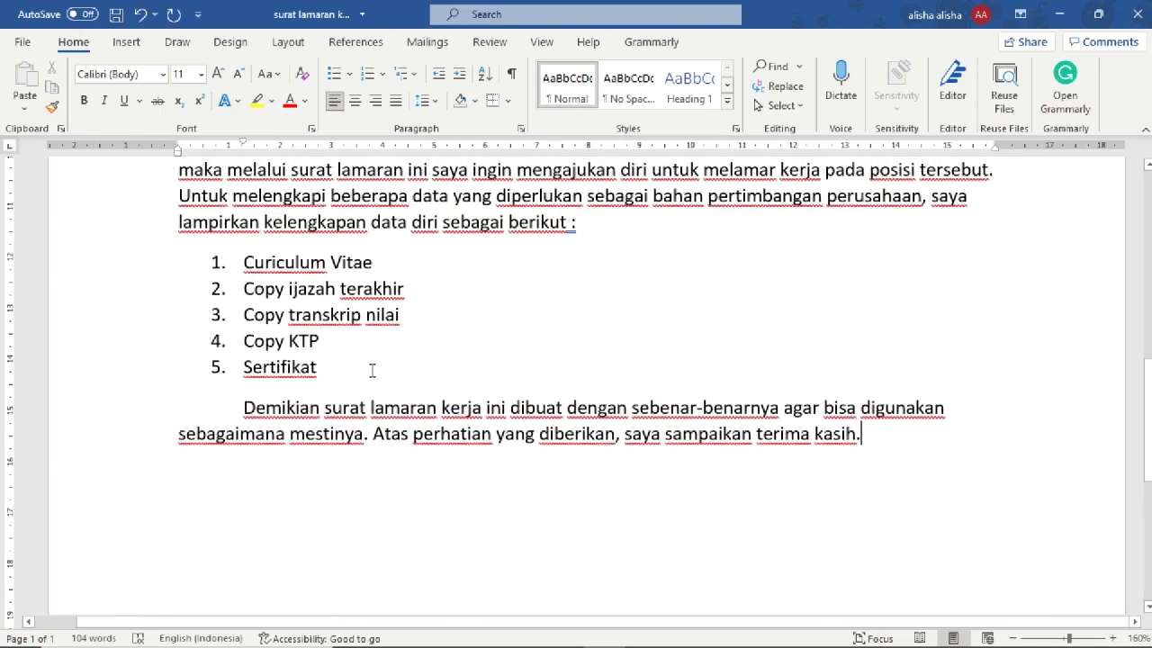
pyautogui.scroll(-4, 378, 369)
pyautogui.scroll(5, 383, 361)
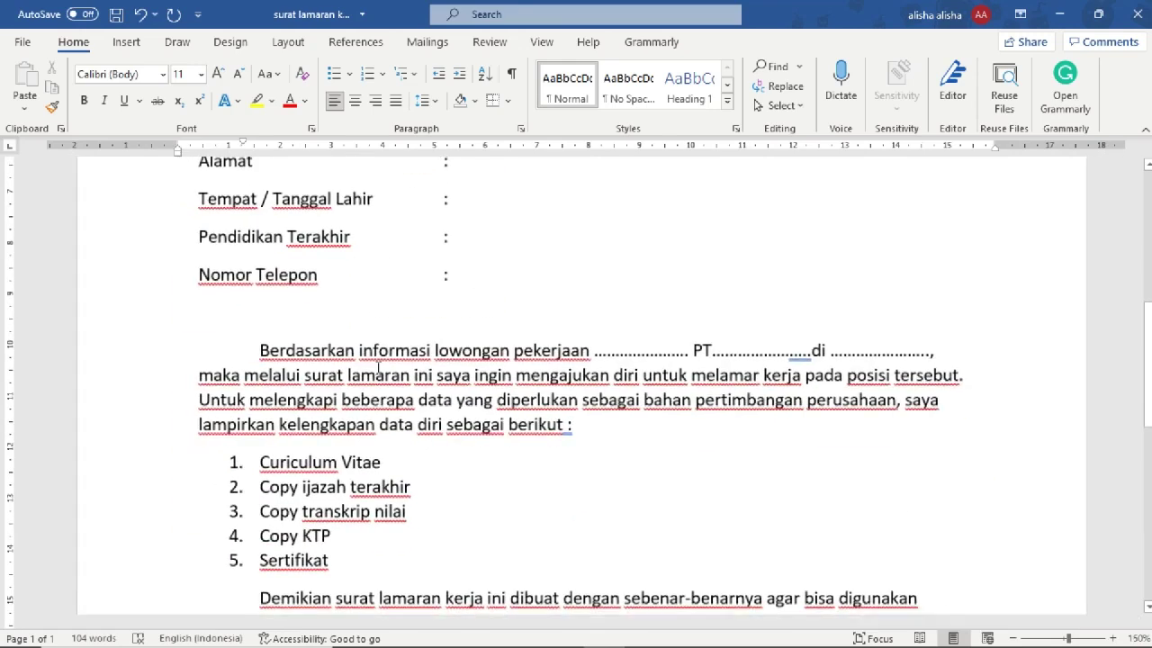
pyautogui.keyDown('ctrl'); pyautogui.scroll(-1, 385, 360); pyautogui.keyUp('ctrl')
pyautogui.keyDown('ctrl'); pyautogui.scroll(-5, 386, 361); pyautogui.keyUp('ctrl')
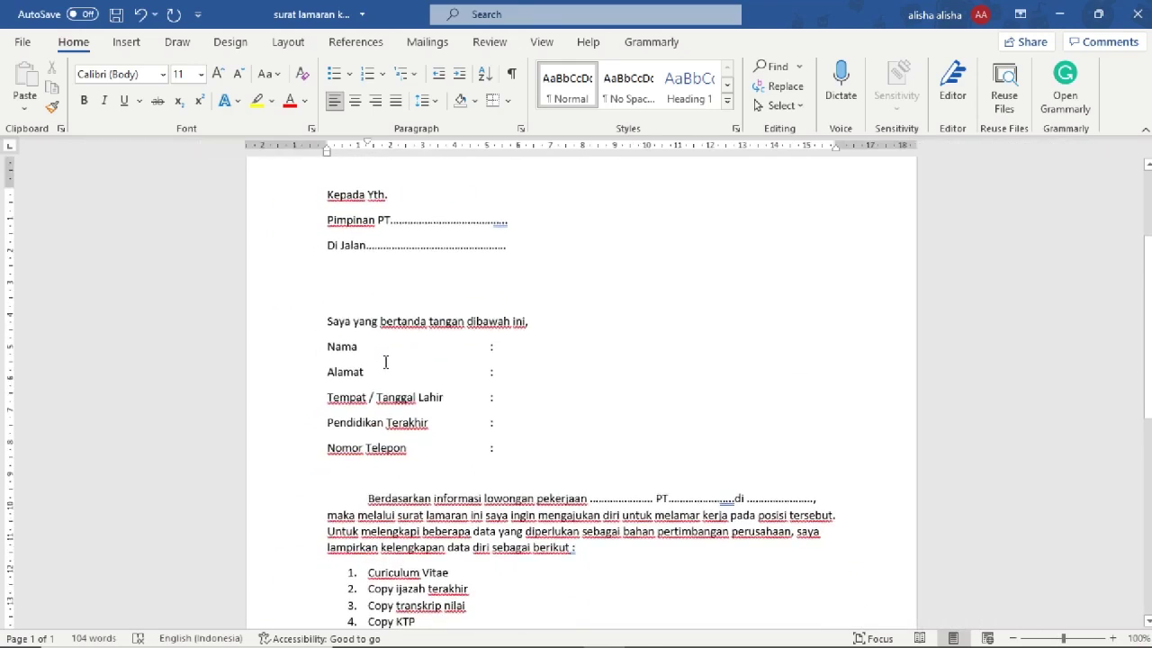
pyautogui.scroll(-5, 511, 381)
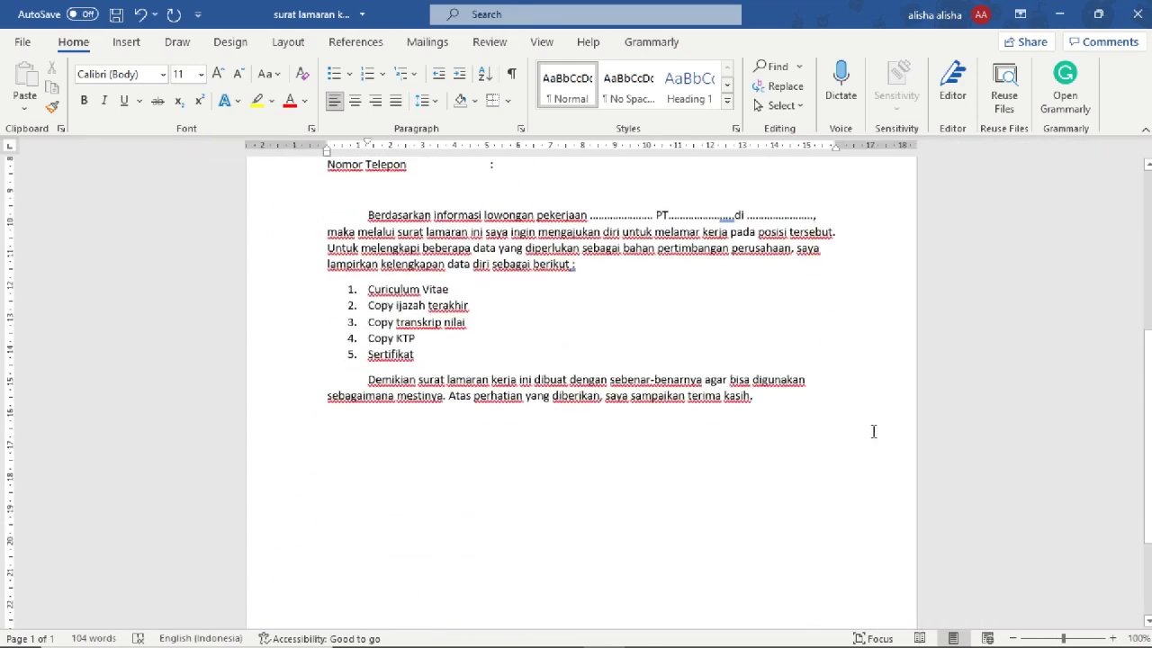
pyautogui.keyDown('ctrl'); pyautogui.scroll(5, 864, 468); pyautogui.keyUp('ctrl')
pyautogui.keyDown('ctrl'); pyautogui.scroll(-5, 864, 468); pyautogui.keyUp('ctrl')
pyautogui.scroll(2, 860, 464)
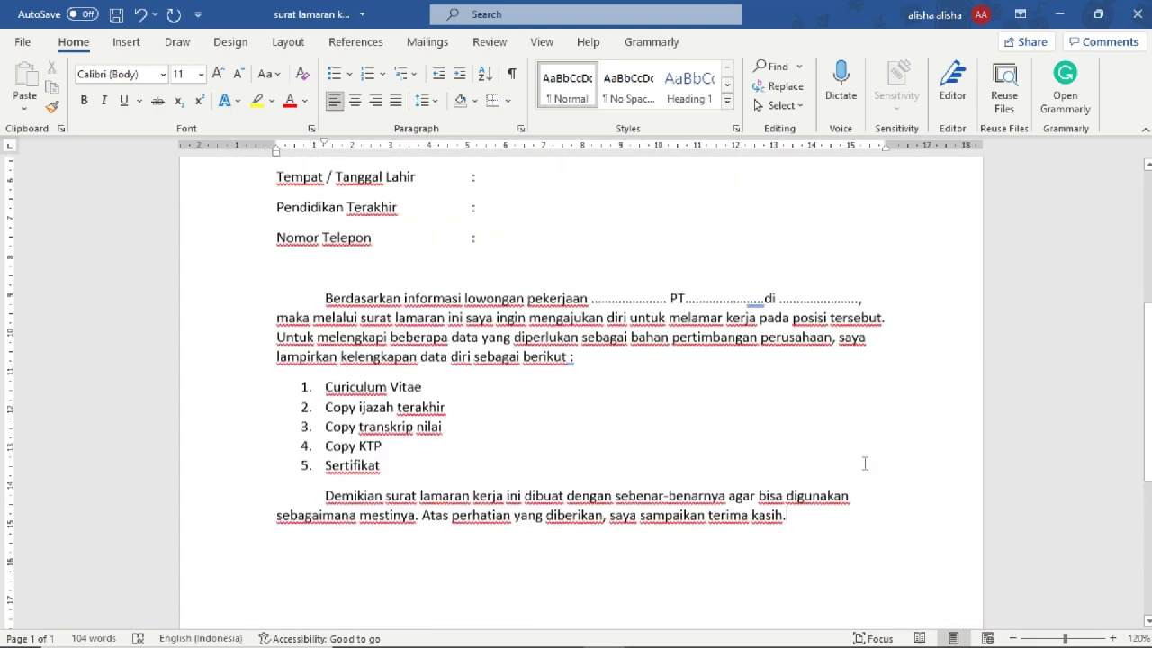
pyautogui.keyDown('ctrl'); pyautogui.scroll(4, 868, 459); pyautogui.keyUp('ctrl')
pyautogui.scroll(-4, 875, 453)
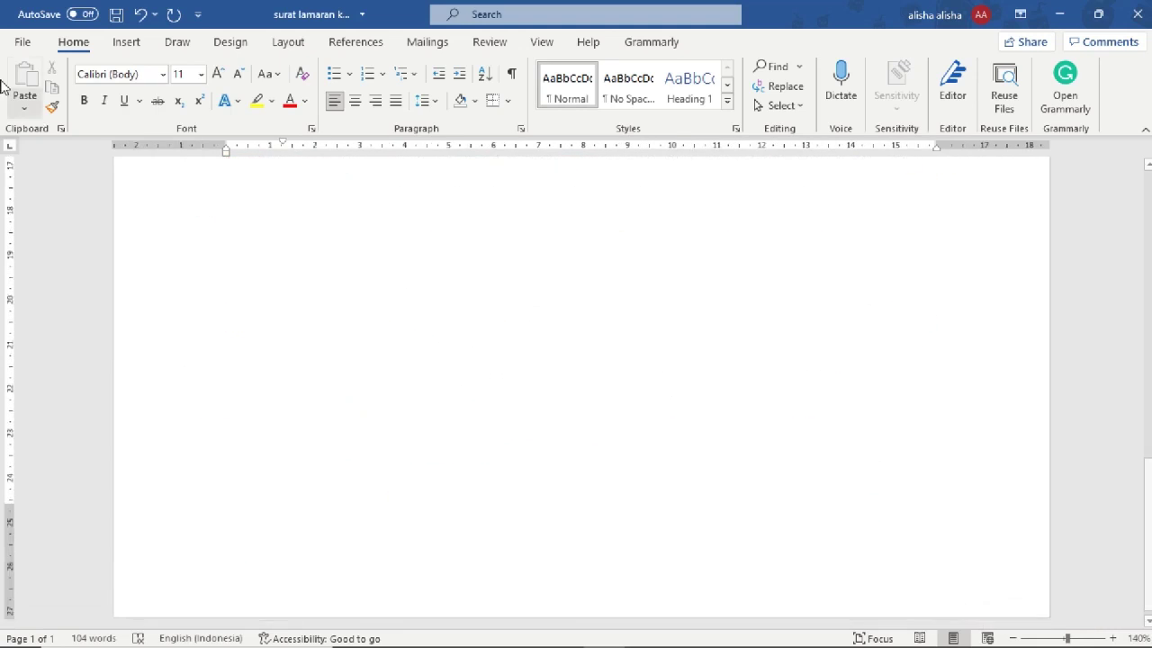
# - Draw a text box about 6.4 cm wide and 4.1 cm high below the closing paragraph, toward the page's right side
pyautogui.scroll(2, 876, 300)
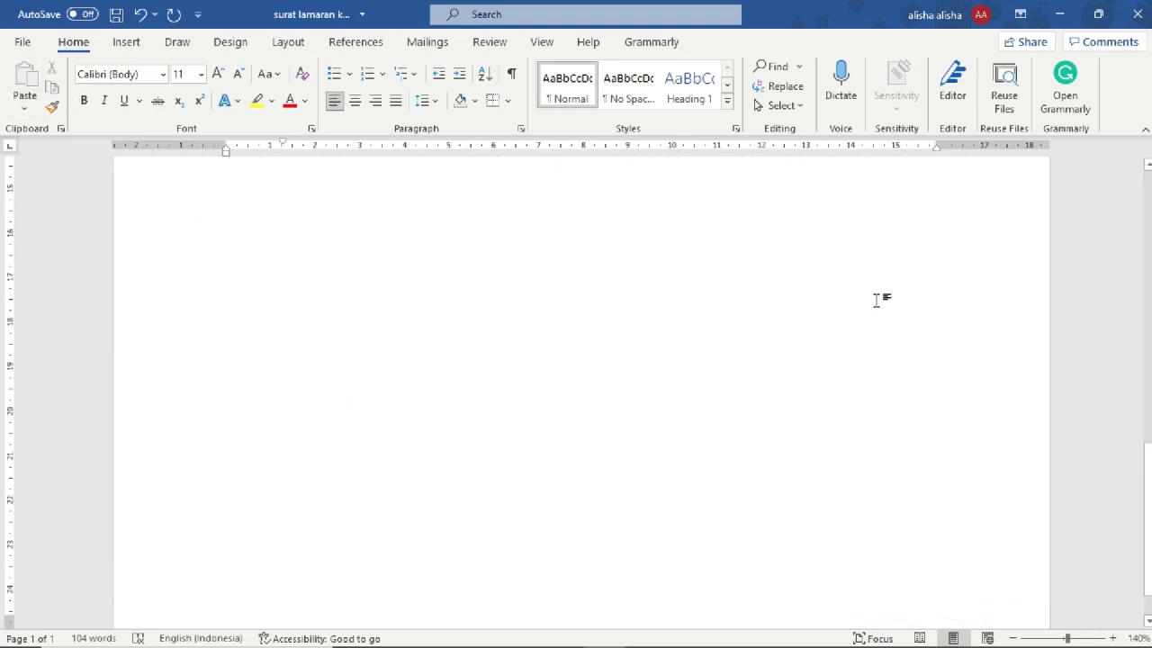
pyautogui.click(127, 42)
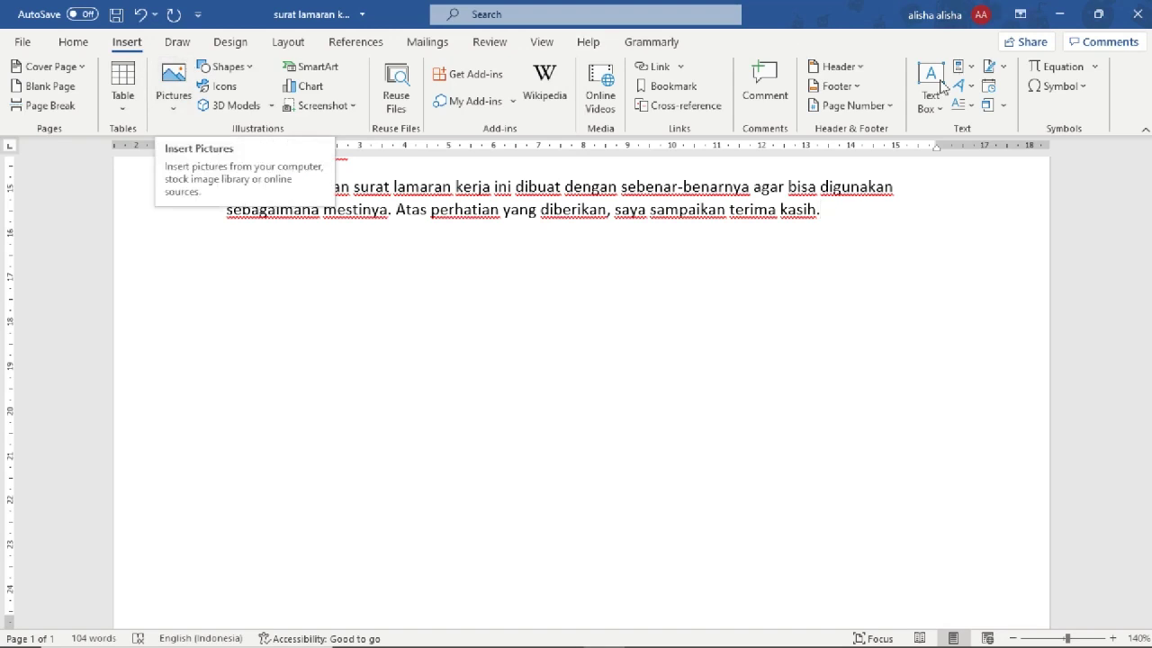
pyautogui.click(931, 107)
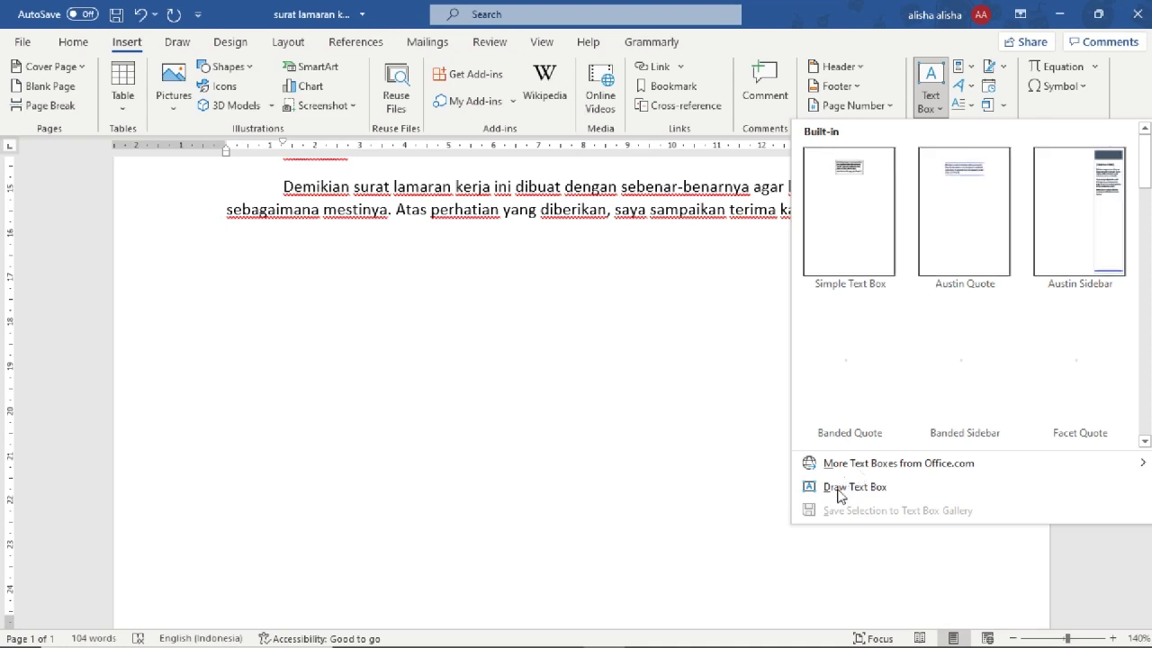
pyautogui.click(838, 491)
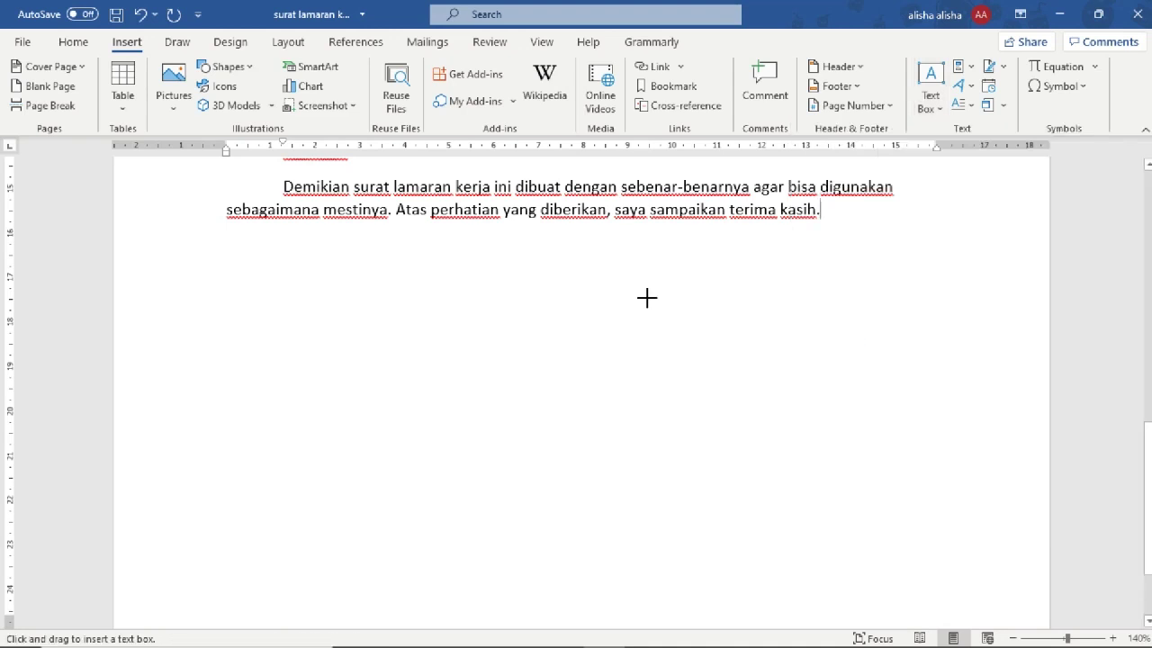
pyautogui.moveTo(630, 316)
pyautogui.mouseDown()
pyautogui.moveTo(846, 480)
pyautogui.moveTo(874, 491)
pyautogui.moveTo(885, 471)
pyautogui.moveTo(912, 497)
pyautogui.mouseUp()
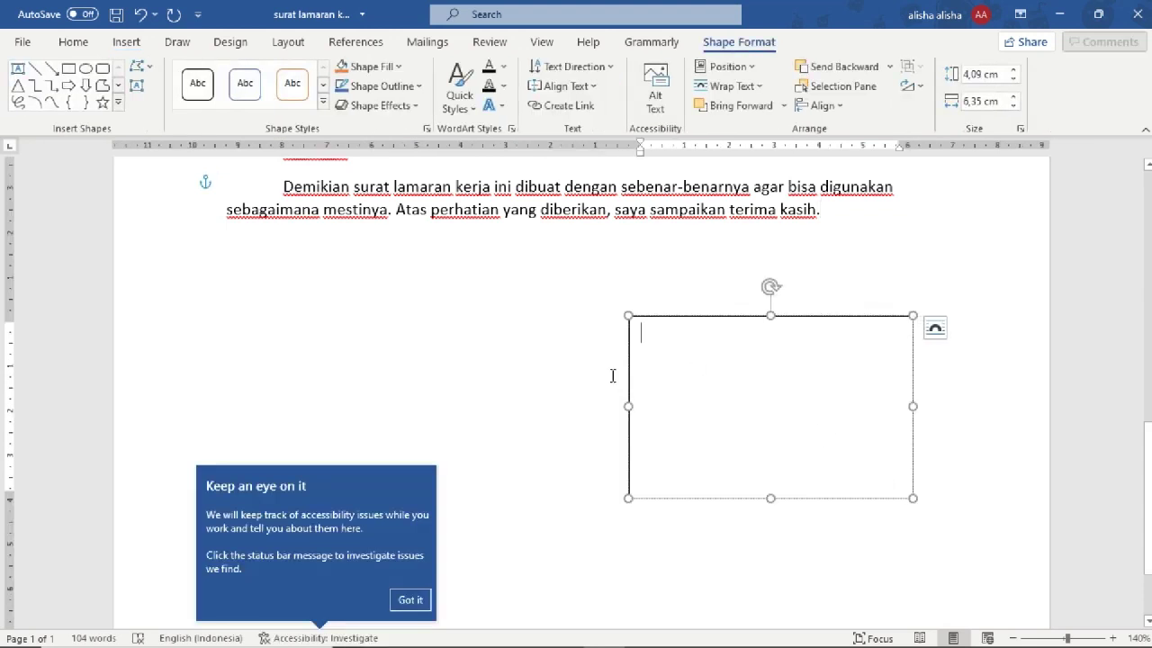
# - Enter "Surabaya, 16 Oktober 2021" in the text box, with a dotted signature line a few lines below it
pyautogui.click(760, 381)
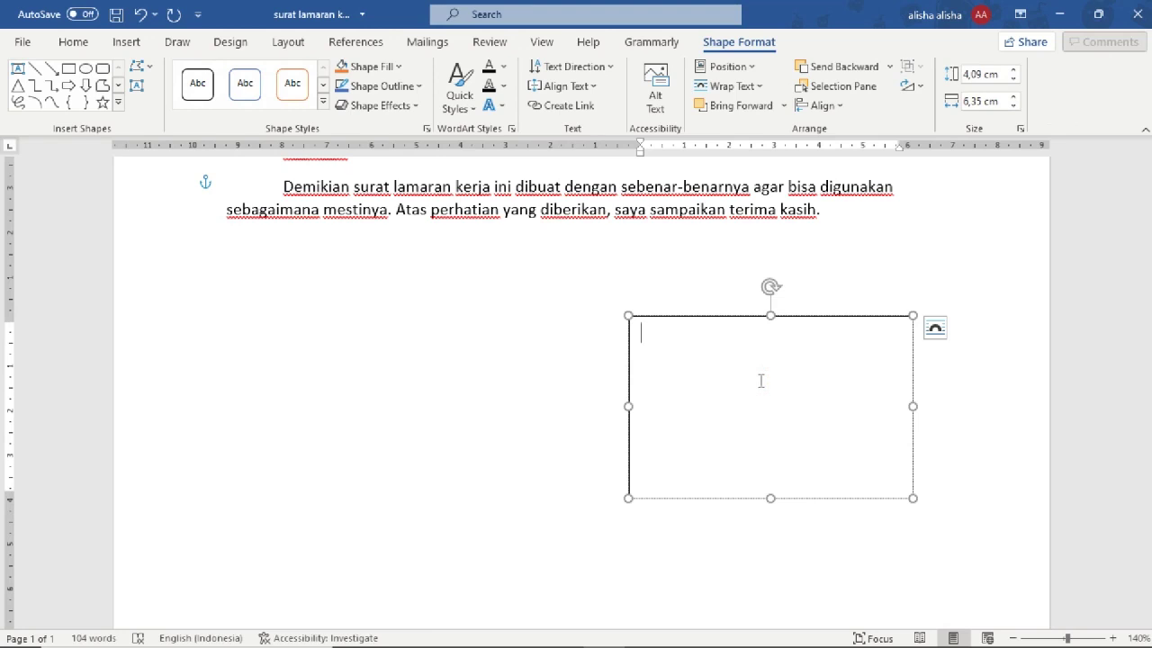
pyautogui.write('Surabaya,')
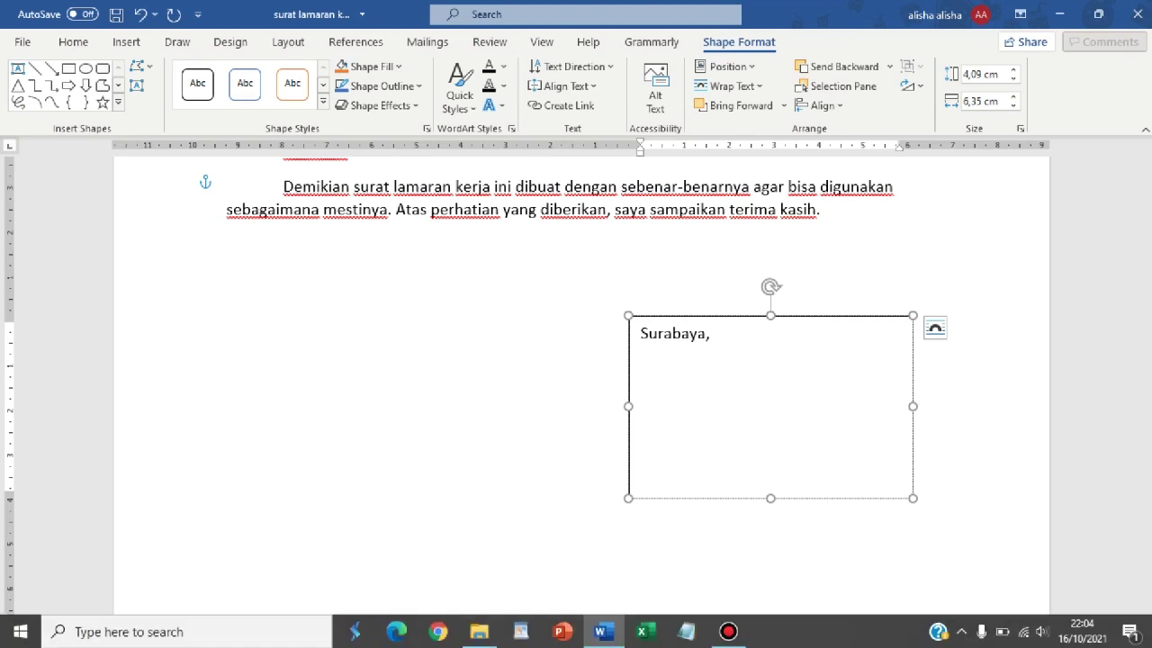
pyautogui.write(' 1')
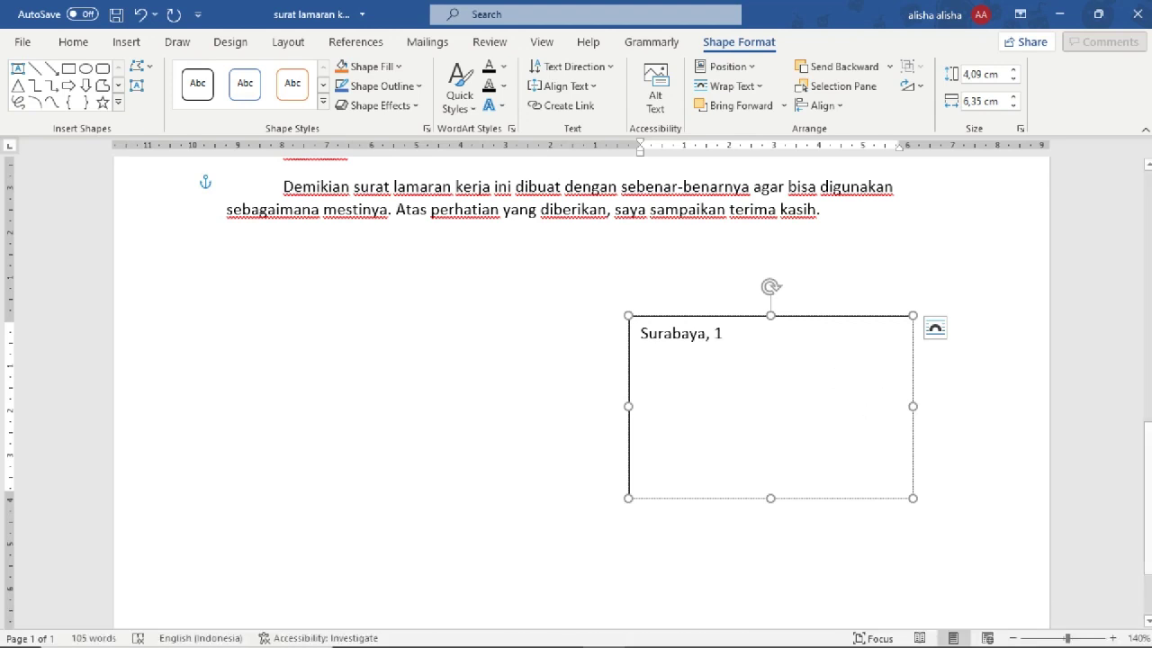
pyautogui.write('6 Okto')
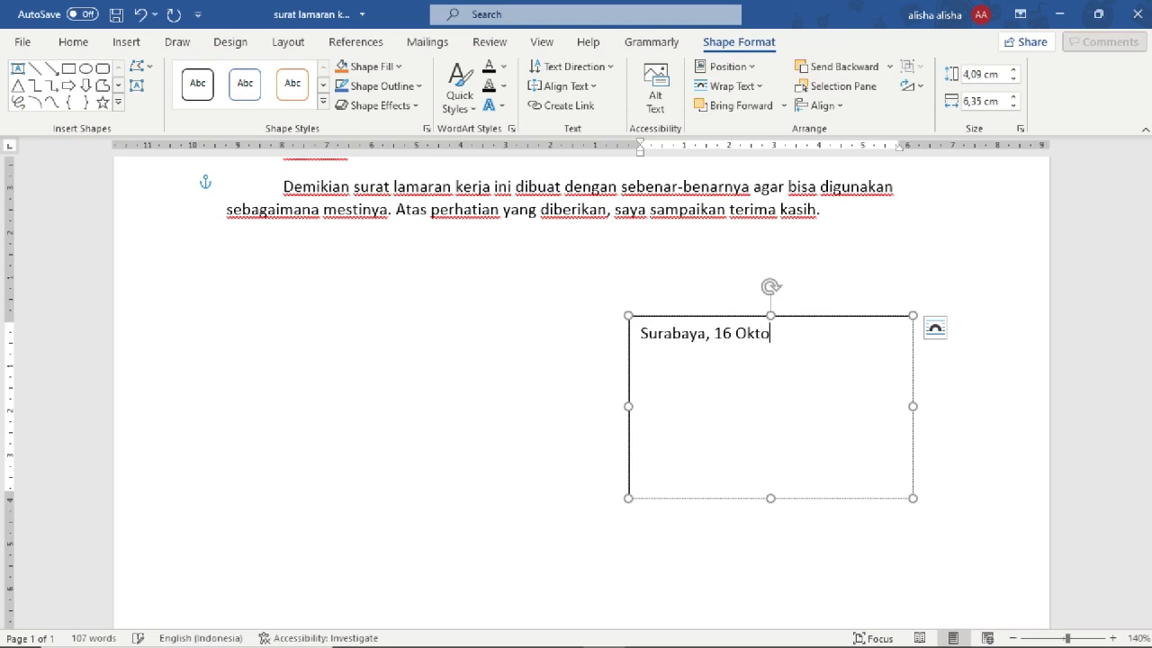
pyautogui.write('ber 2021   ')
pyautogui.write('................................')
# - Centre all the text inside the signature text box
pyautogui.hotkey('ctrl', 'a')
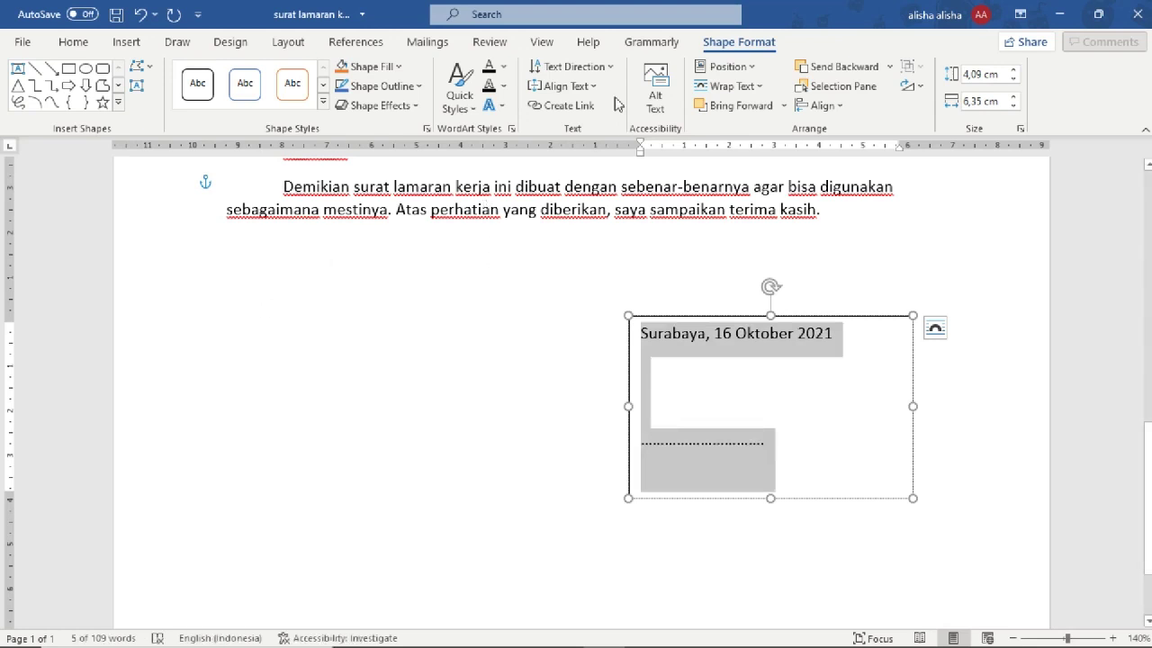
pyautogui.click(74, 41)
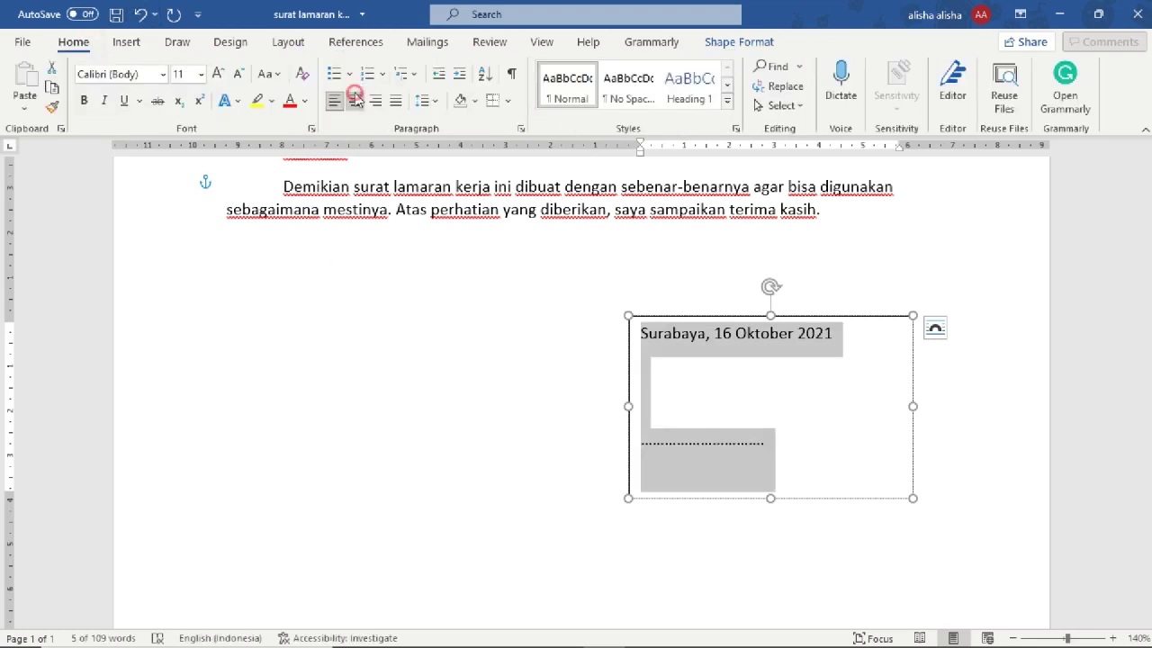
pyautogui.click(354, 100)
# - Remove the outline from the signature text box
pyautogui.click(758, 316)
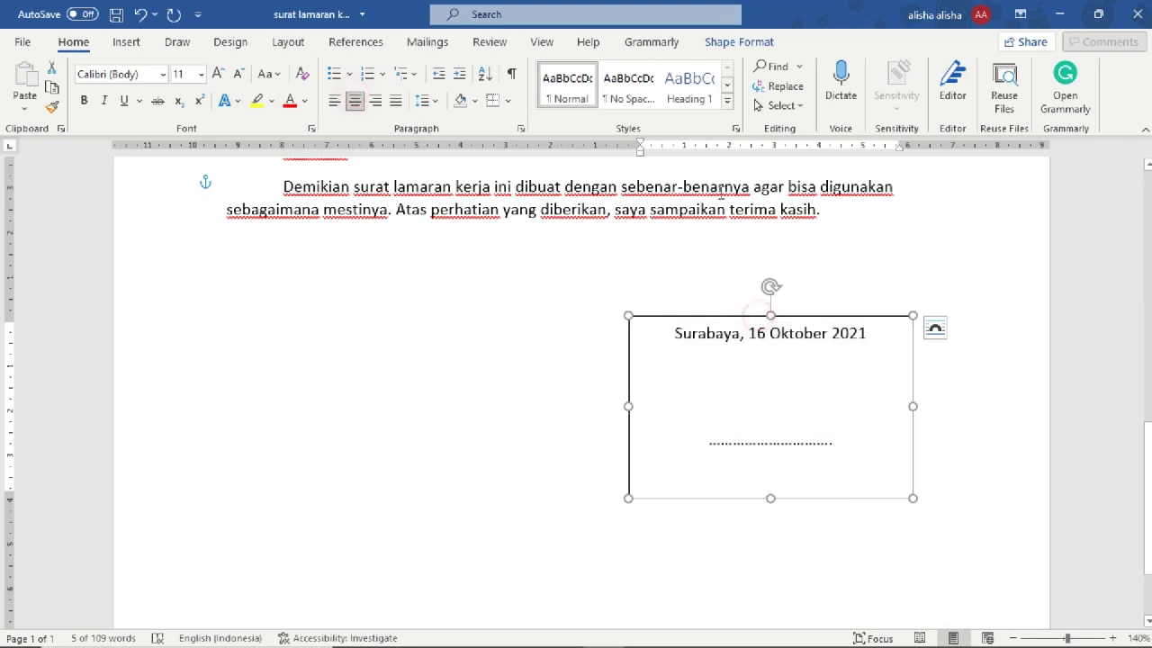
pyautogui.click(747, 42)
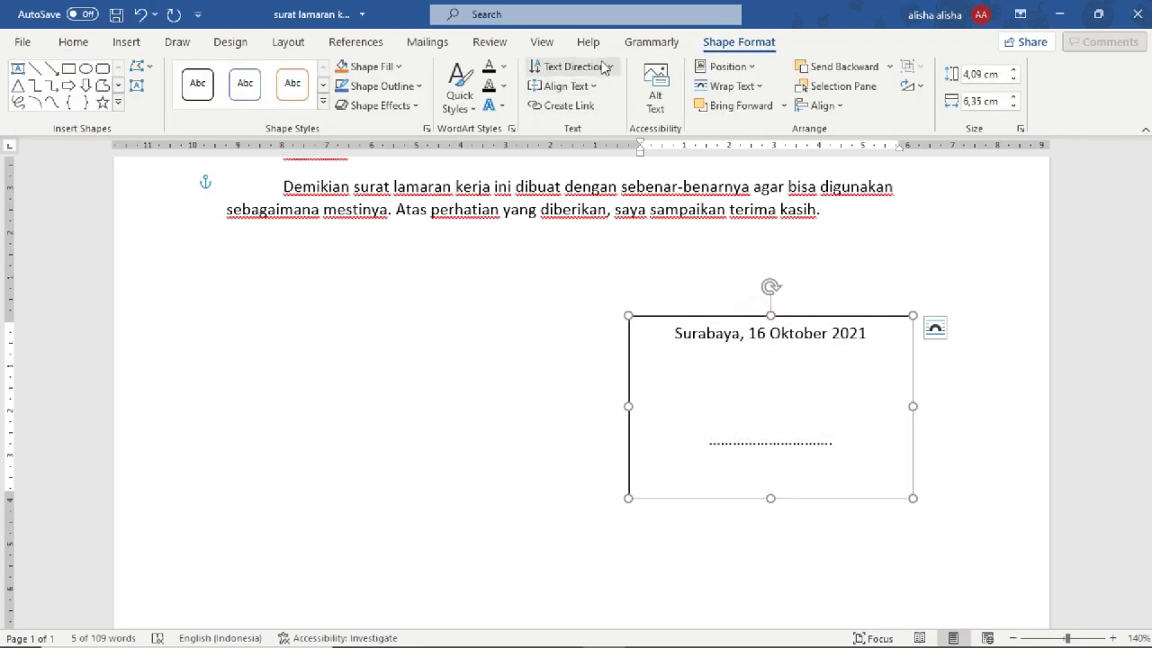
pyautogui.click(382, 86)
pyautogui.click(377, 271)
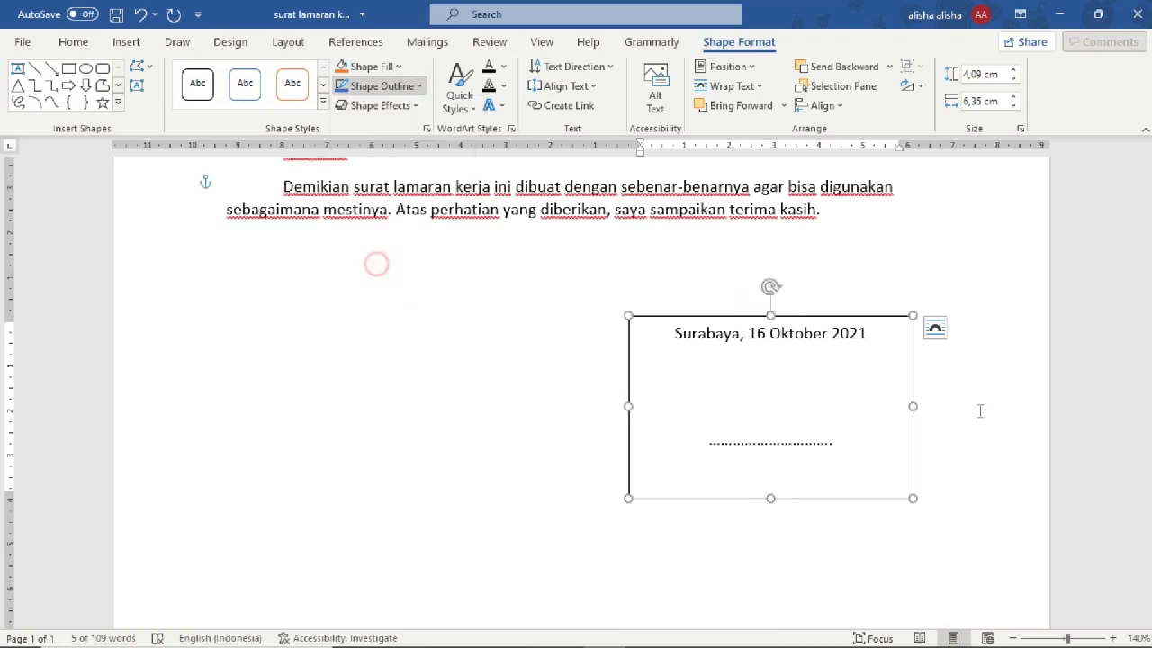
pyautogui.click(782, 411)
# - Inspect the borderless signature block and its dotted line, and compare them with the rest of the letter up to the addressee block
pyautogui.scroll(1, 781, 418)
pyautogui.scroll(-4, 781, 418)
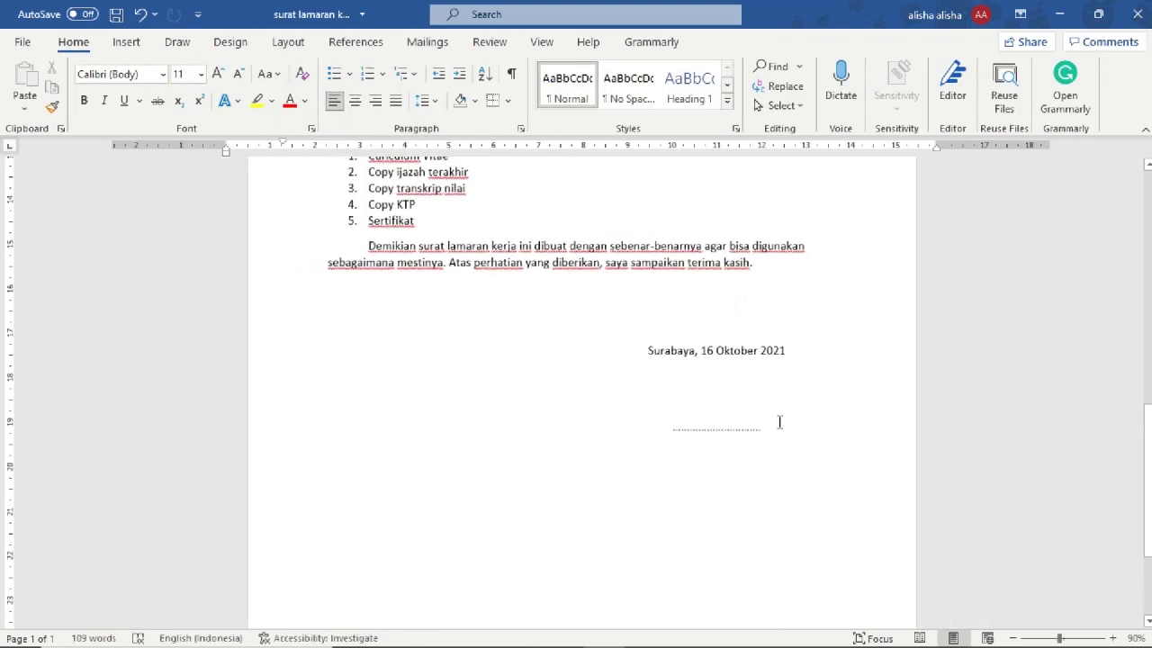
pyautogui.click(721, 411)
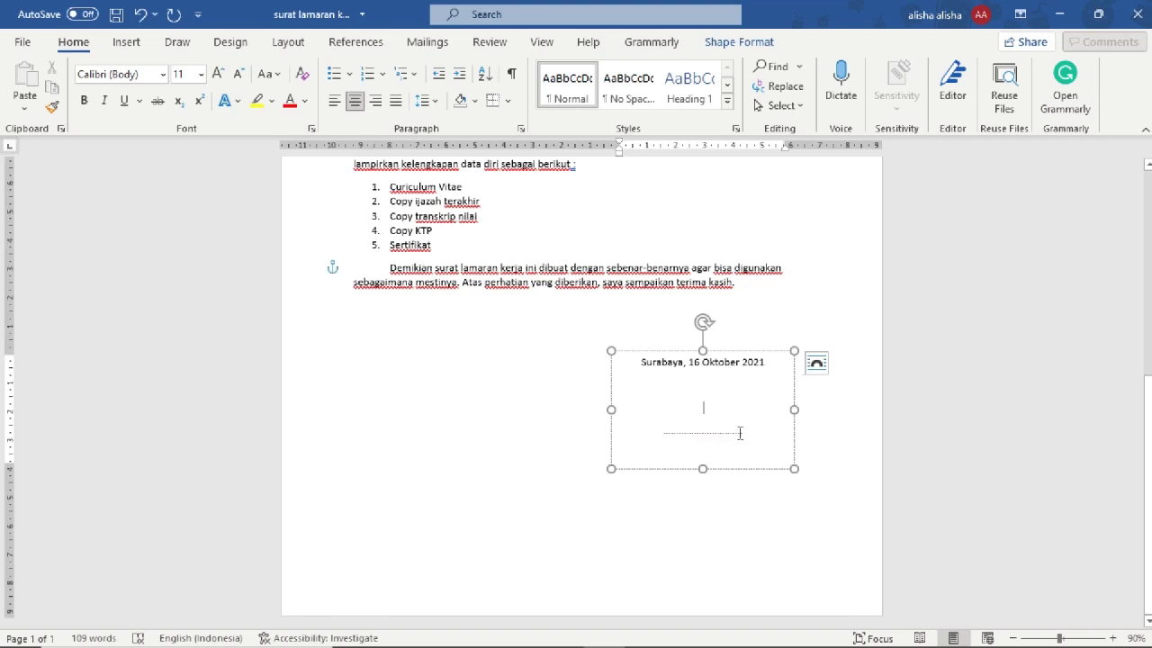
pyautogui.moveTo(740, 432); pyautogui.dragTo(667, 443)
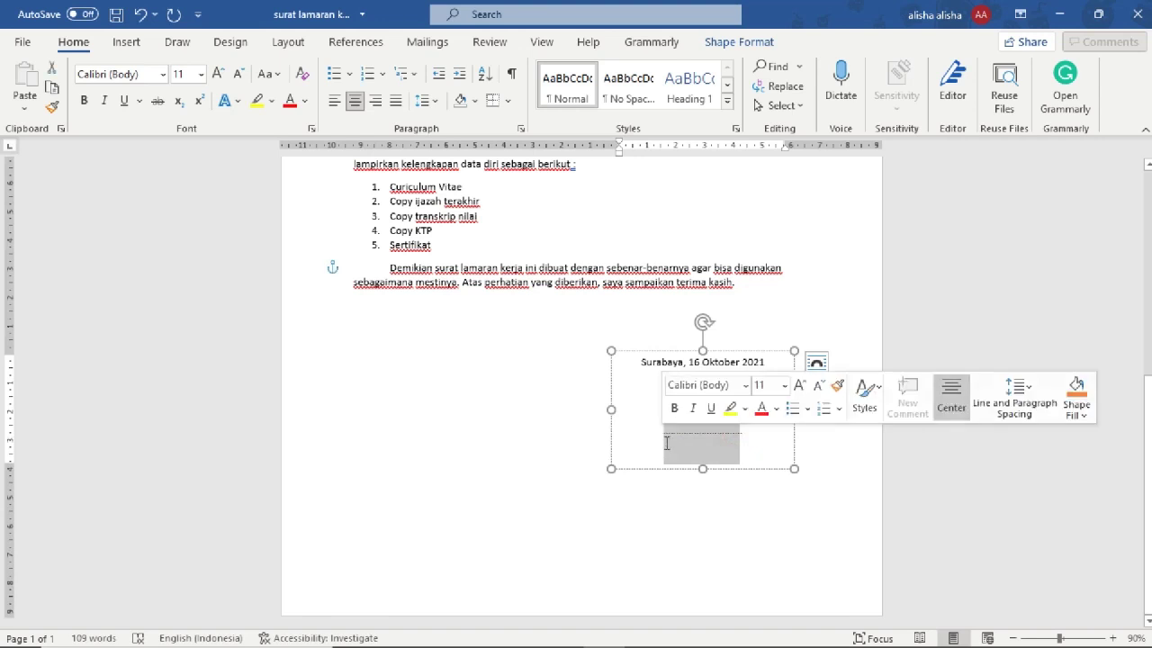
pyautogui.scroll(8, 670, 440)
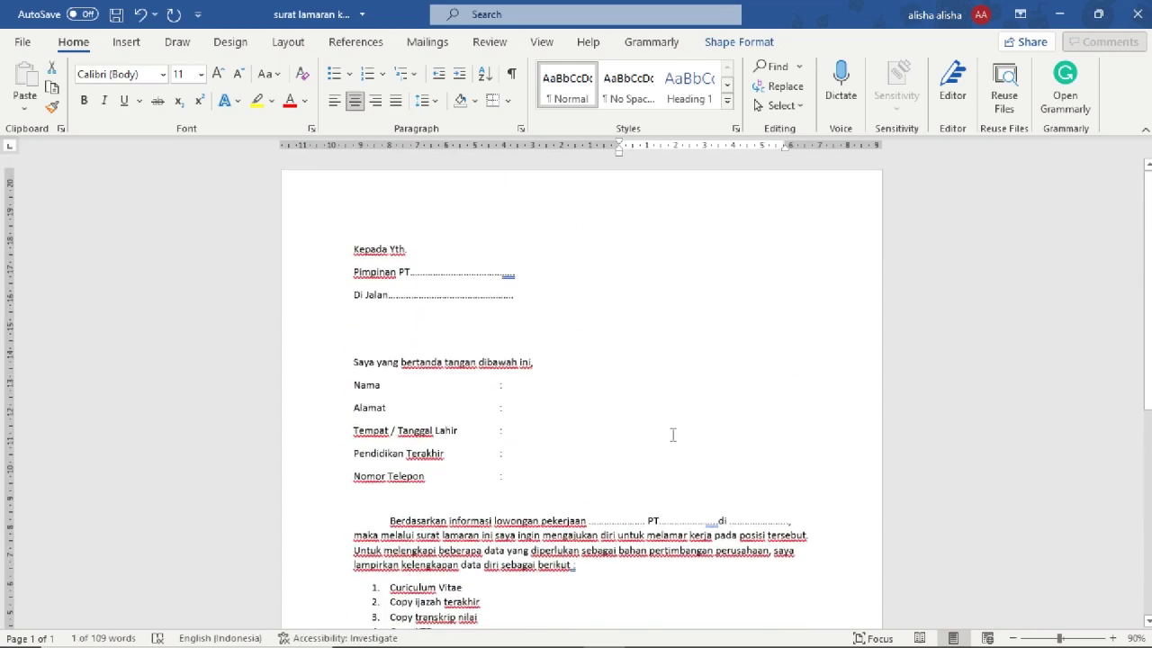
pyautogui.click(673, 435)
pyautogui.scroll(-7, 676, 447)
pyautogui.scroll(1, 684, 444)
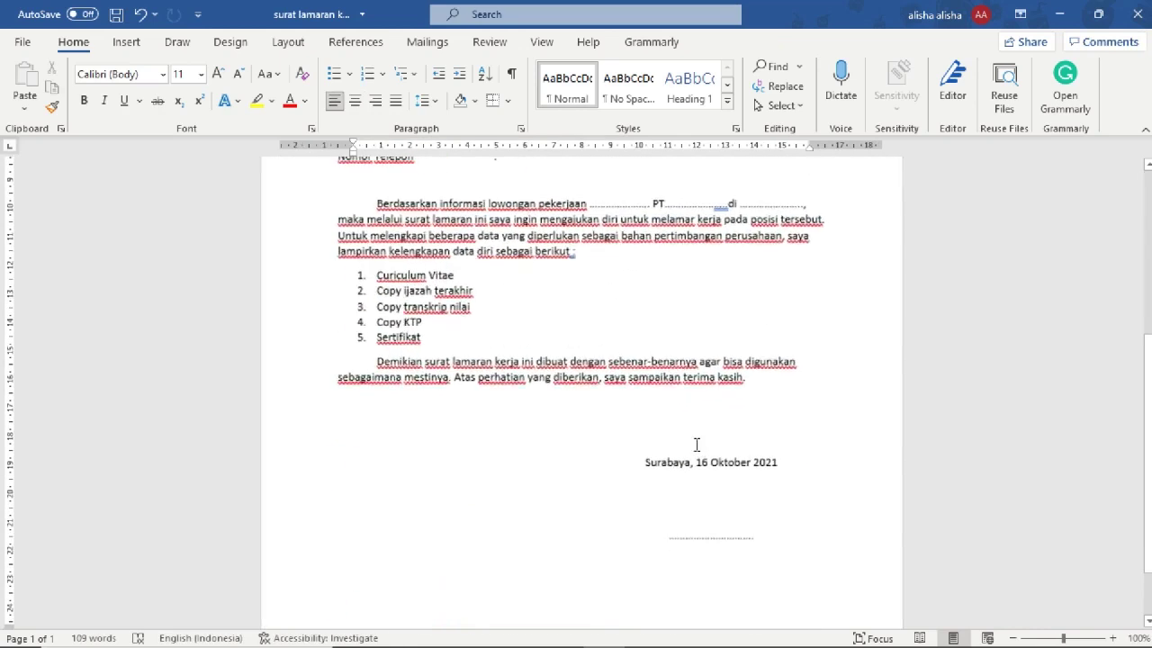
pyautogui.scroll(5, 697, 445)
pyautogui.scroll(3, 731, 401)
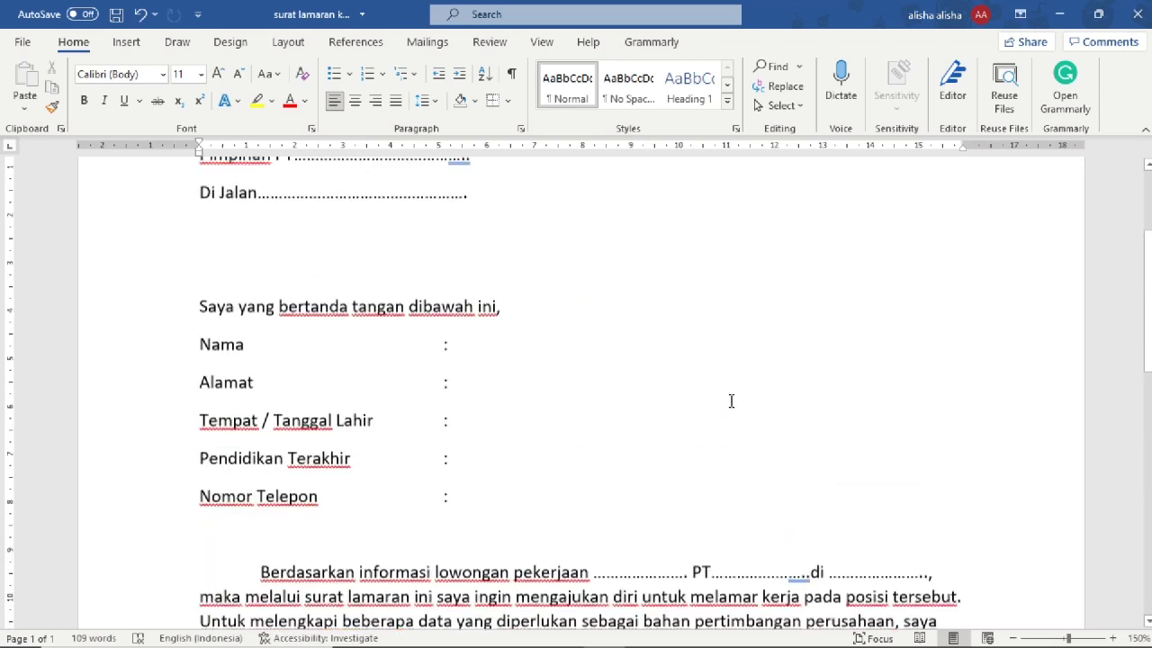
# - Check the attachment list from "Curiculum Vitae" to "Sertifikat" and the signature block with its dotted name line
pyautogui.scroll(-4, 730, 401)
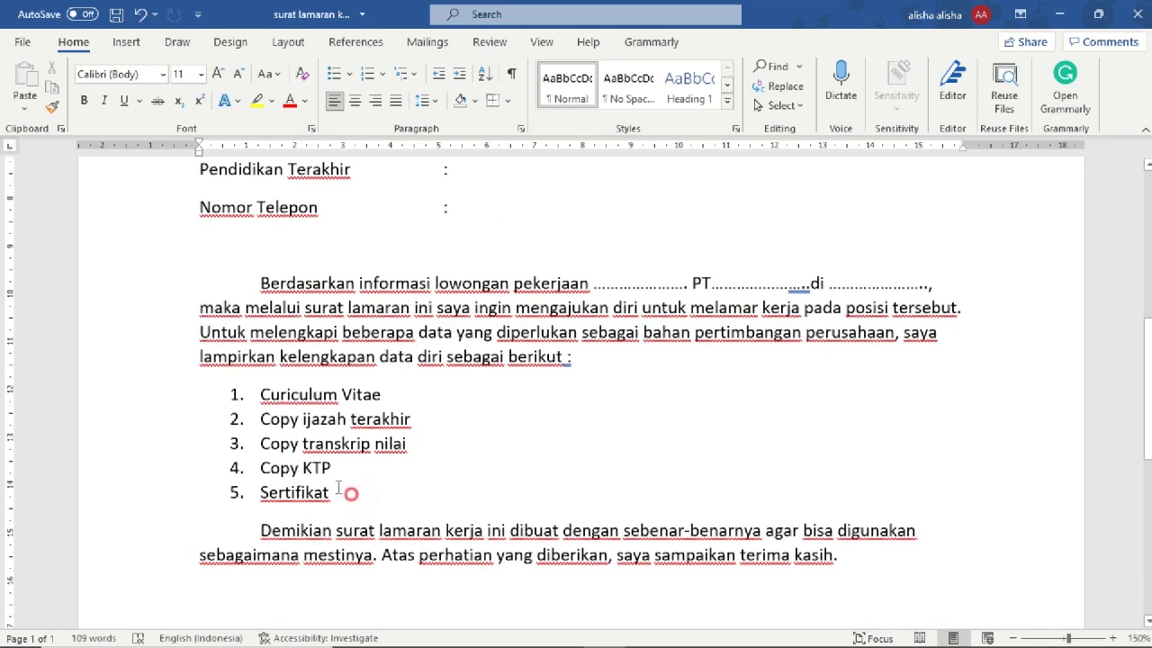
pyautogui.moveTo(339, 501); pyautogui.dragTo(252, 399)
pyautogui.scroll(-3, 619, 483)
pyautogui.scroll(2, 332, 332)
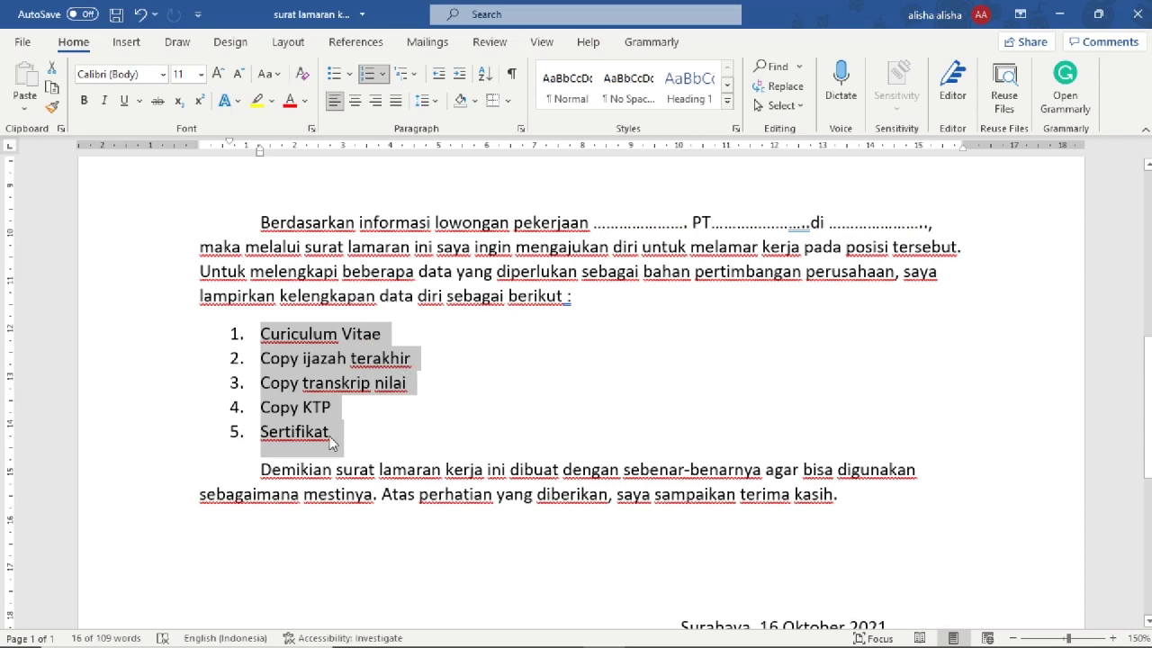
pyautogui.scroll(-3, 367, 480)
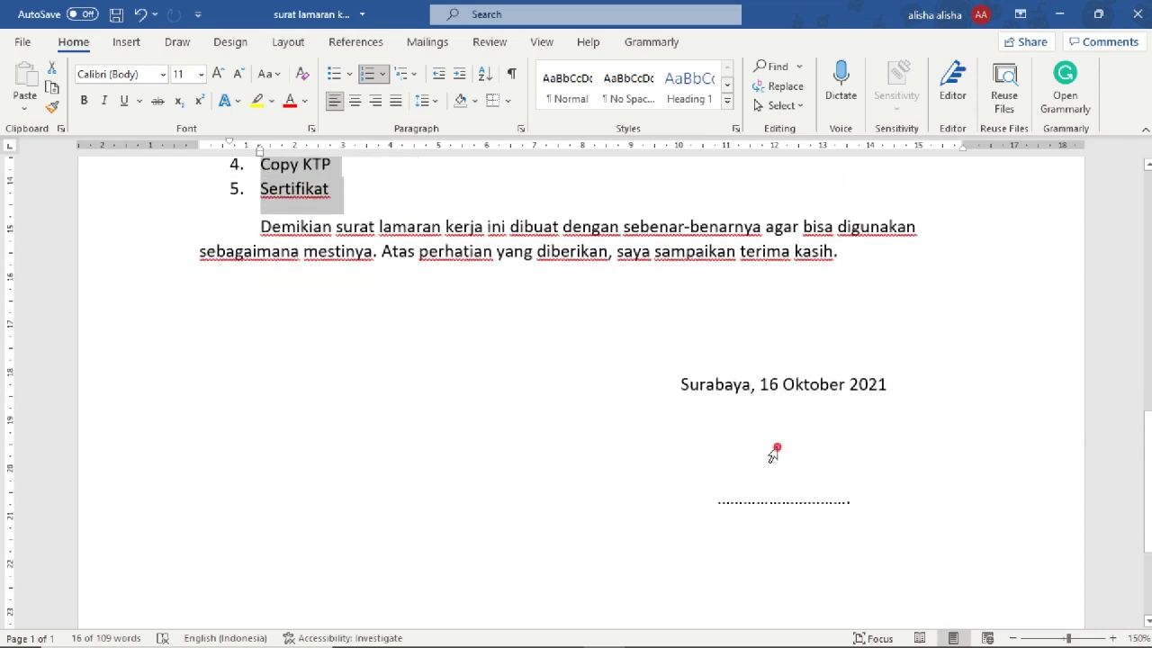
pyautogui.click(807, 450)
pyautogui.click(995, 501)
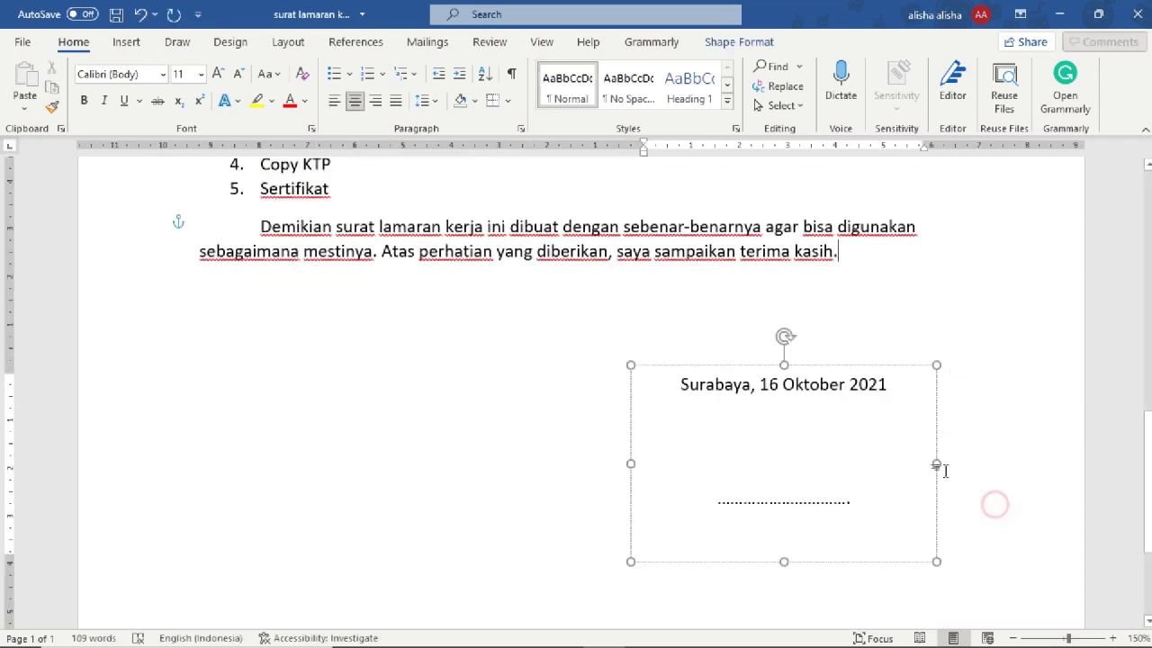
pyautogui.scroll(10, 624, 324)
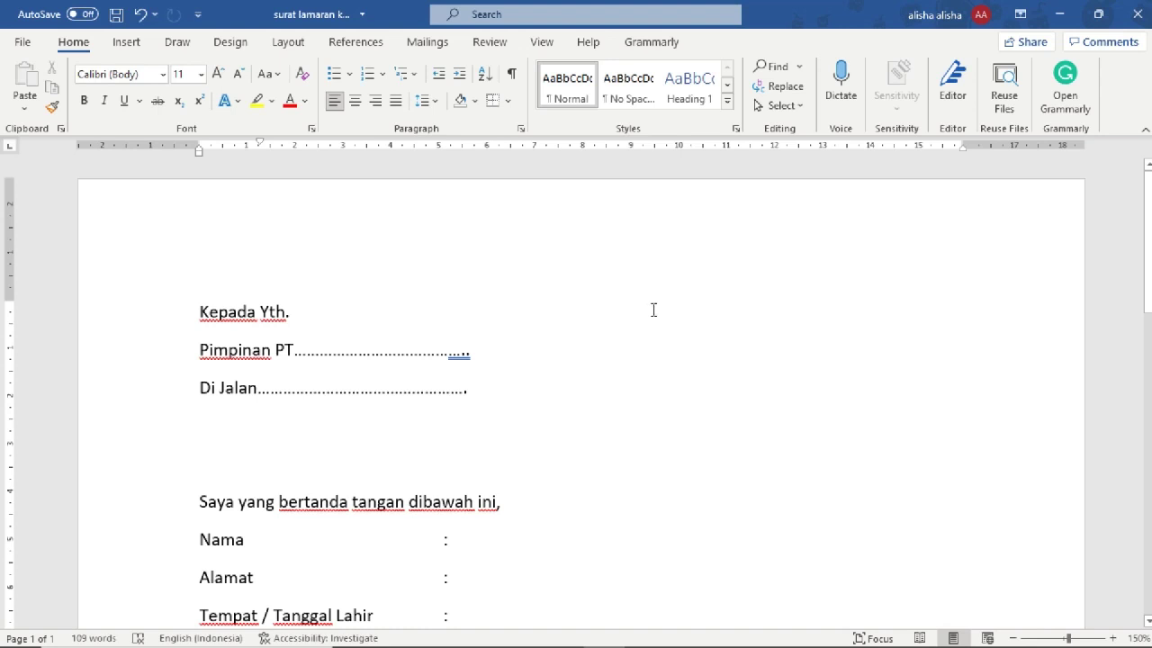
pyautogui.scroll(-10, 716, 460)
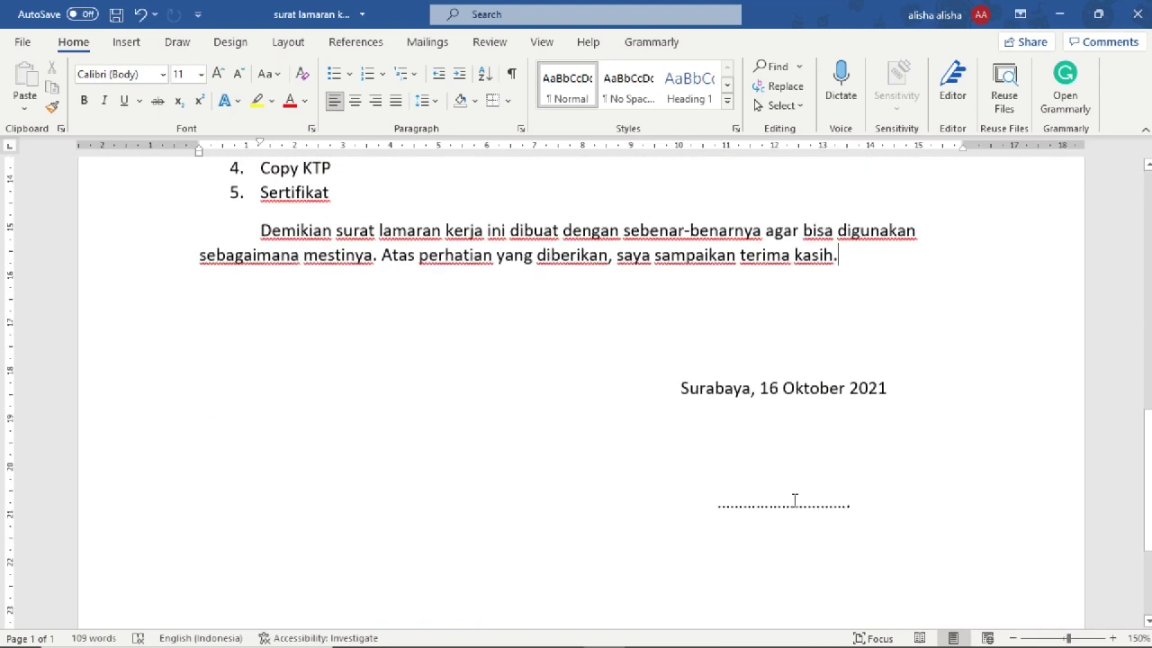
pyautogui.click(794, 501)
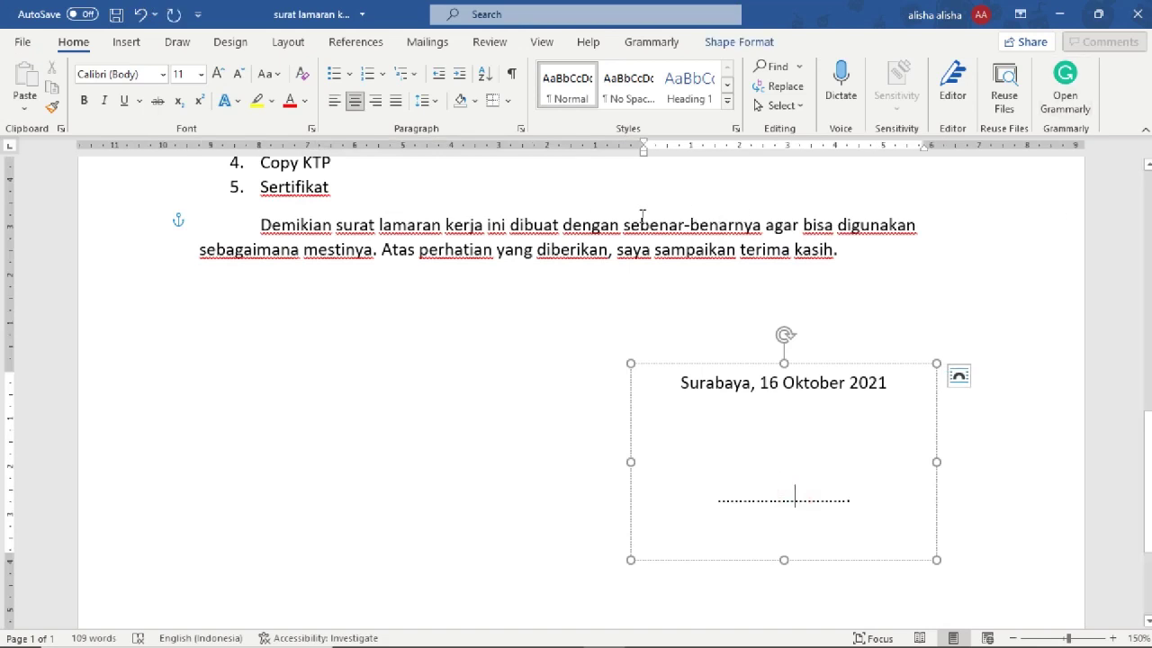
# - Read through the letter from "Kepada Yth." past the applicant detail fields and application paragraph to the closing and signature
pyautogui.scroll(10, 546, 227)
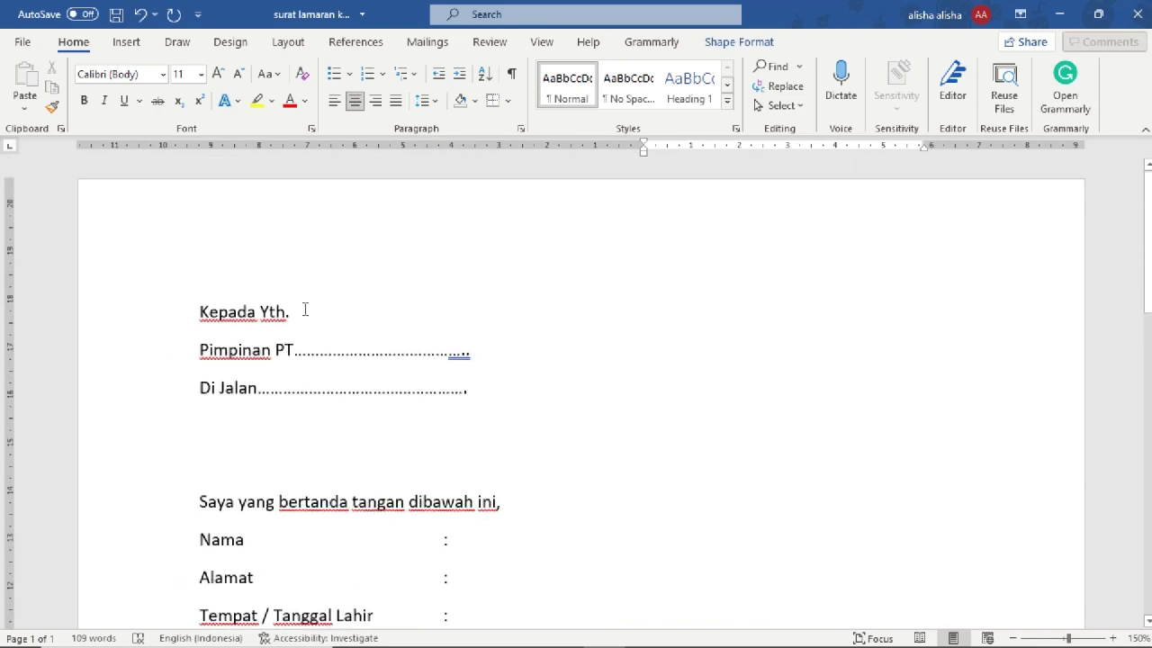
pyautogui.scroll(-12, 1033, 397)
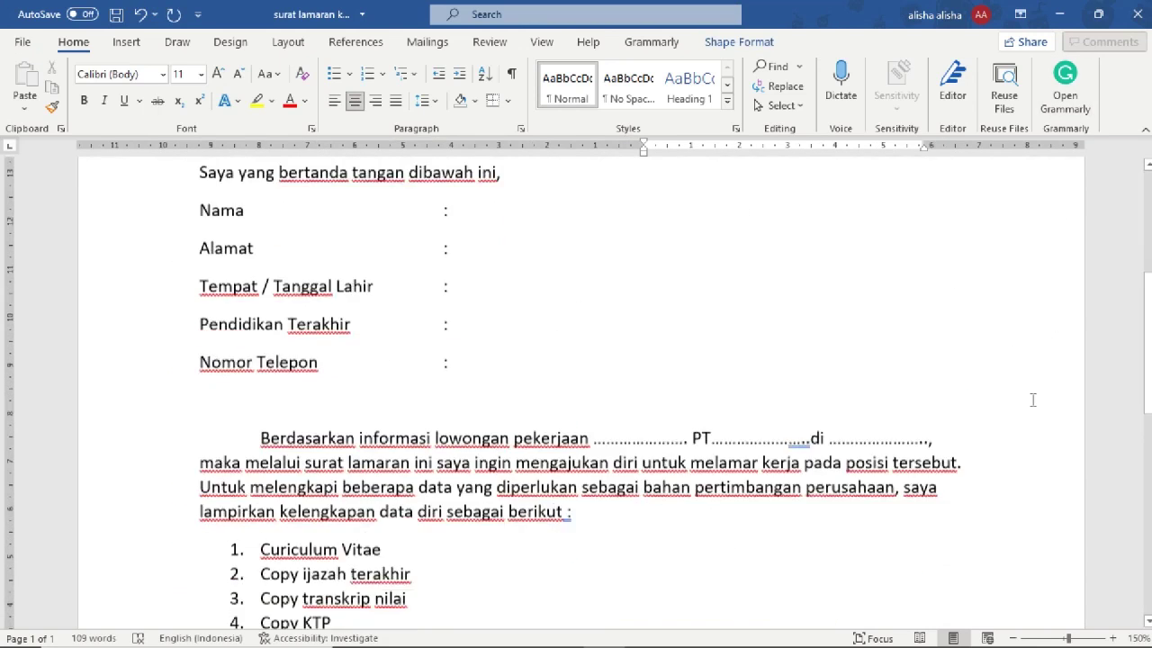
pyautogui.scroll(5, 1036, 397)
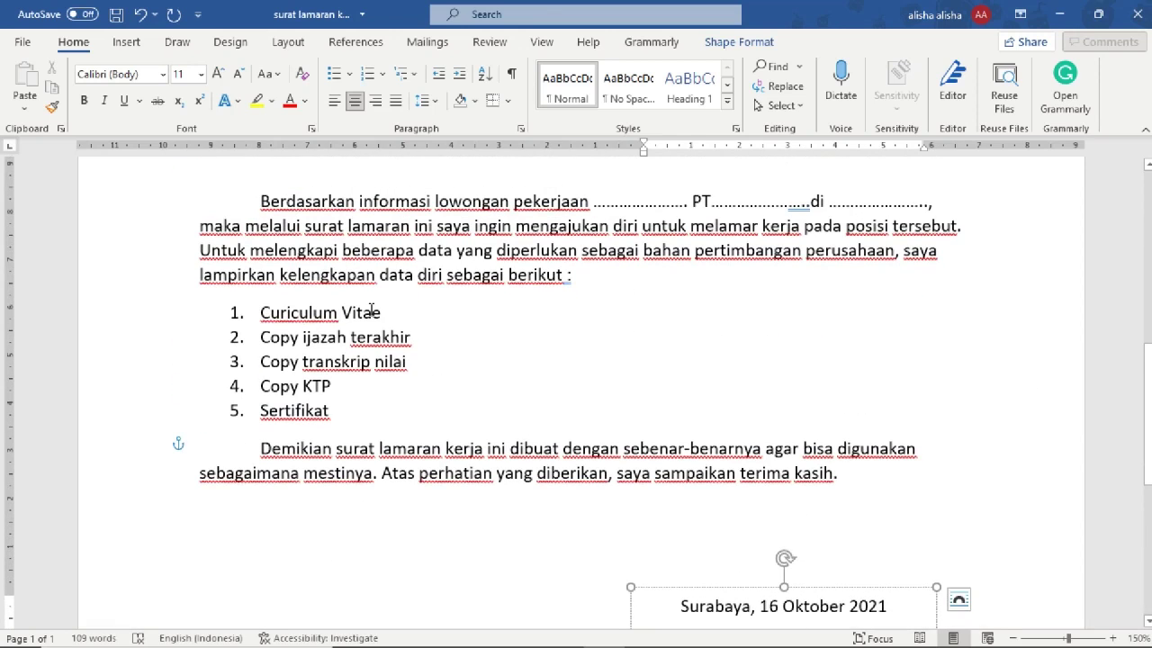
pyautogui.scroll(5, 369, 289)
pyautogui.click(418, 241)
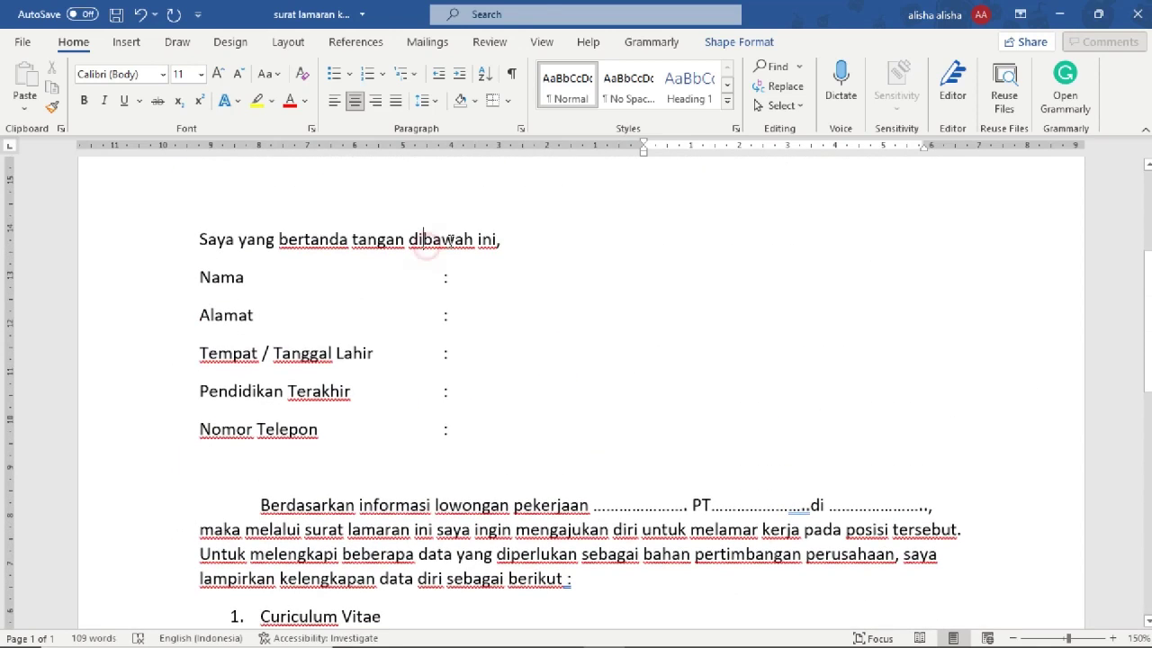
pyautogui.click(599, 474)
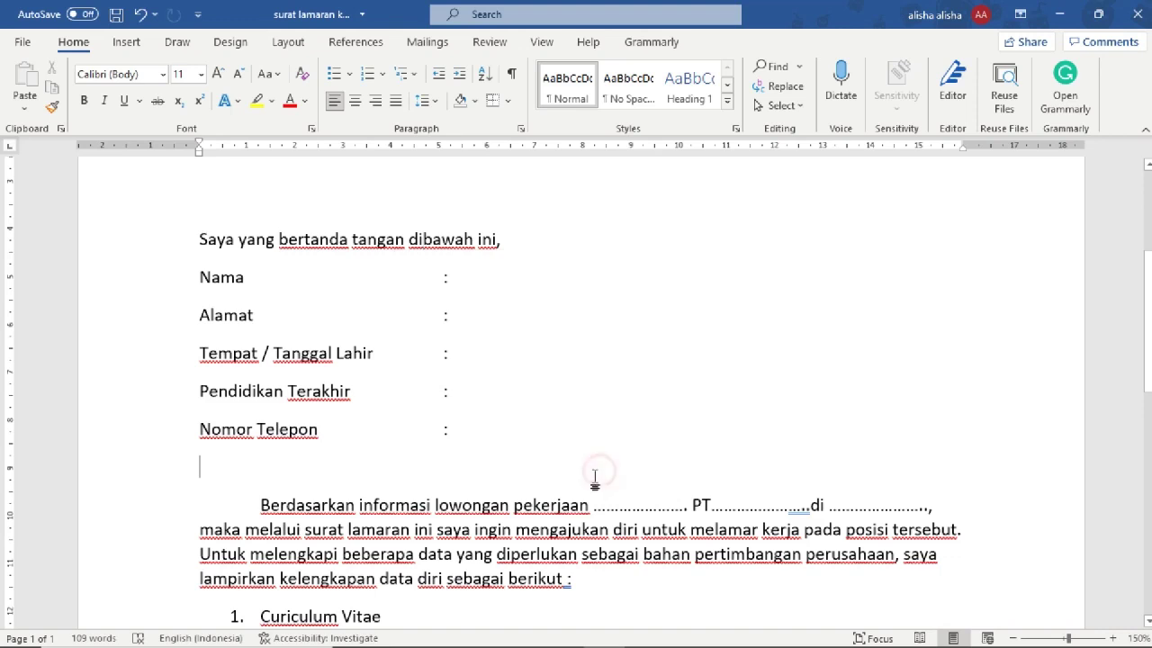
pyautogui.scroll(-5, 597, 477)
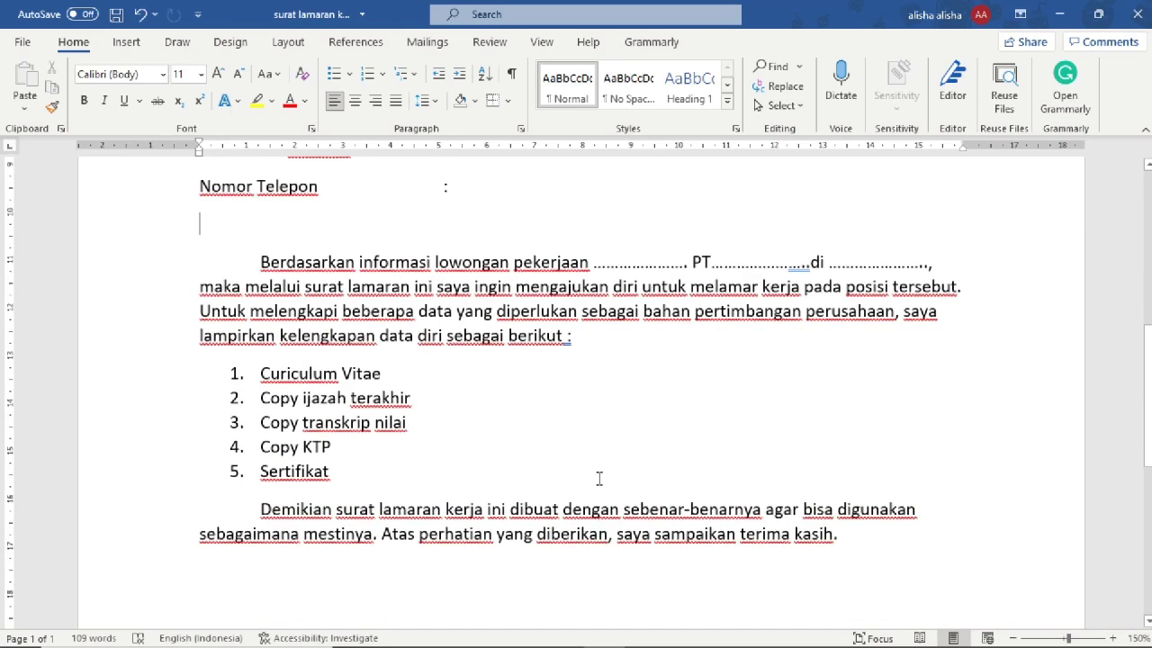
pyautogui.scroll(-5, 599, 478)
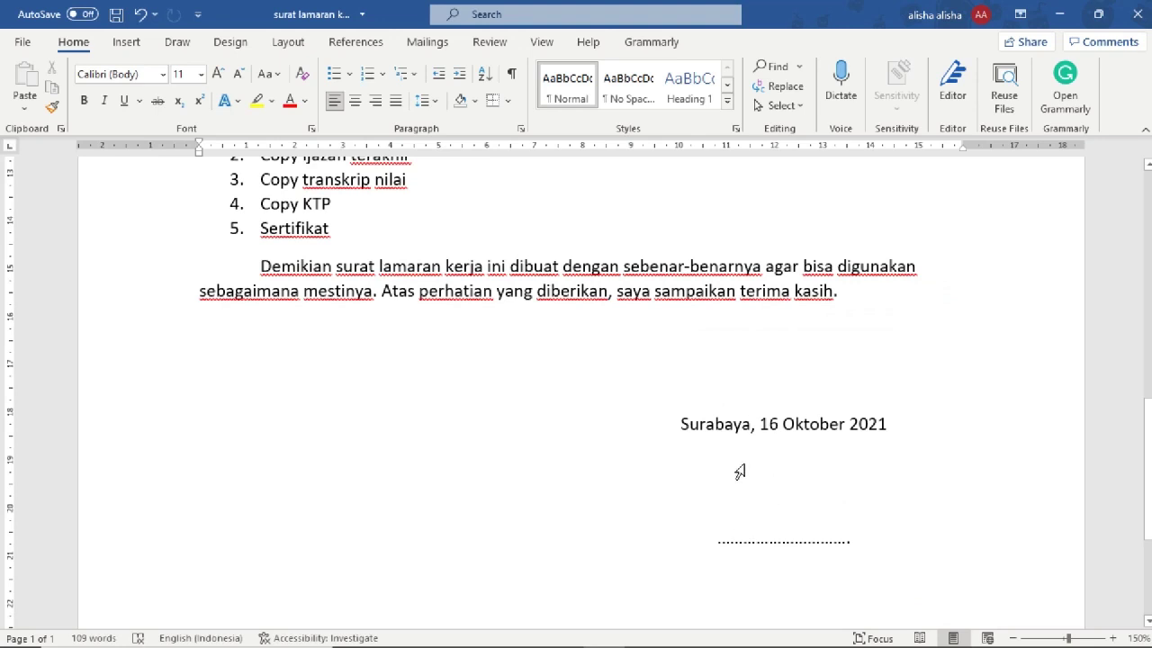
# - Review the place-and-date line, closing paragraph and attachment list once more, finishing at the addressee block
pyautogui.click(740, 423)
pyautogui.scroll(5, 740, 423)
pyautogui.scroll(5, 742, 422)
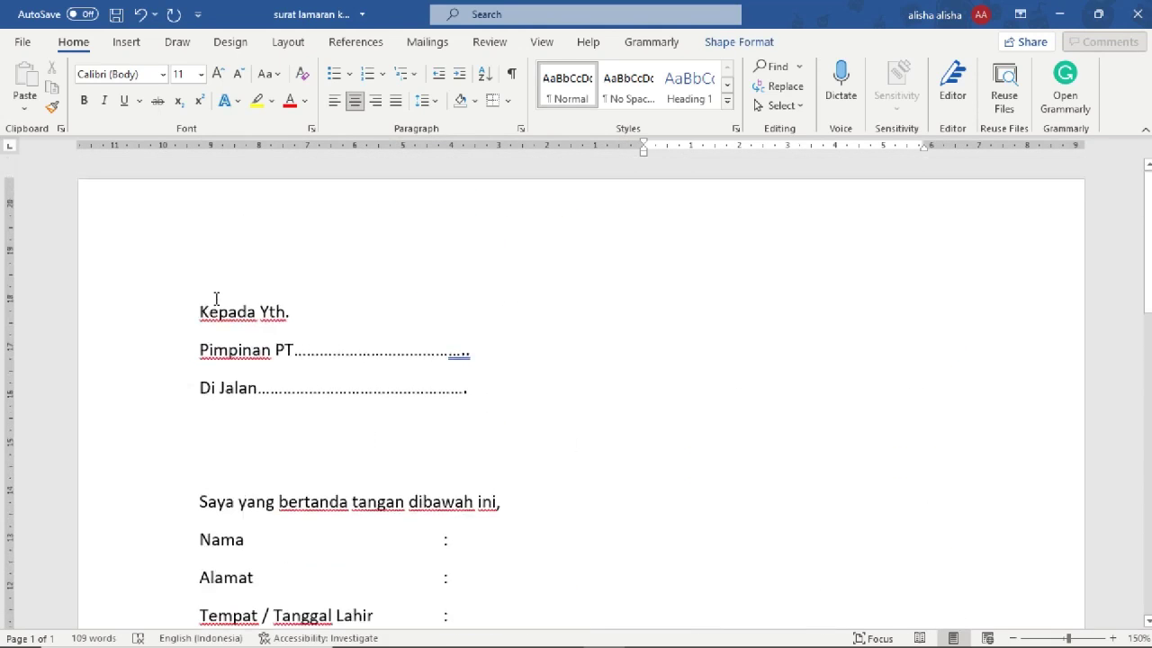
pyautogui.scroll(-3, 455, 257)
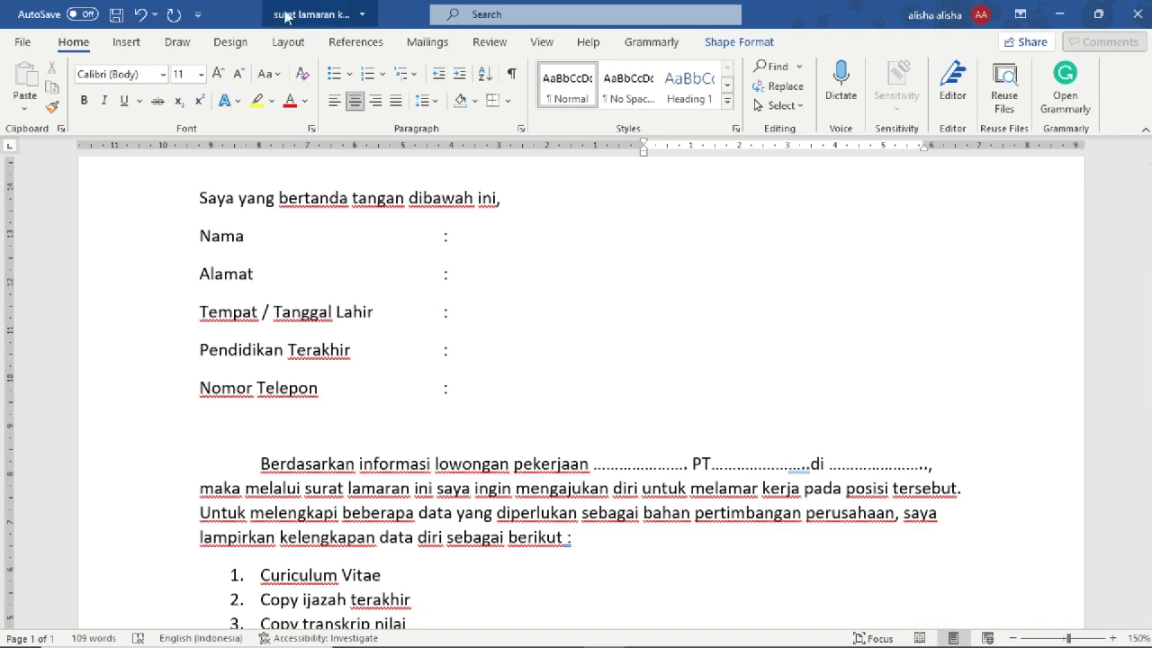
pyautogui.scroll(-3, 630, 557)
pyautogui.scroll(-3, 709, 581)
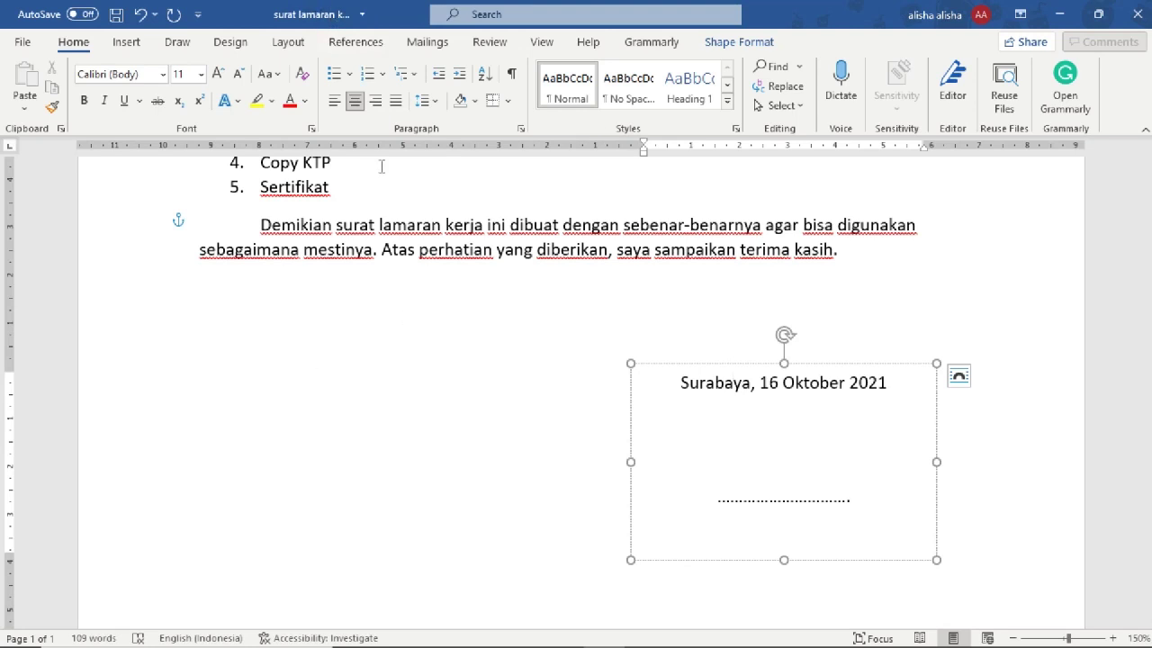
pyautogui.click(865, 366)
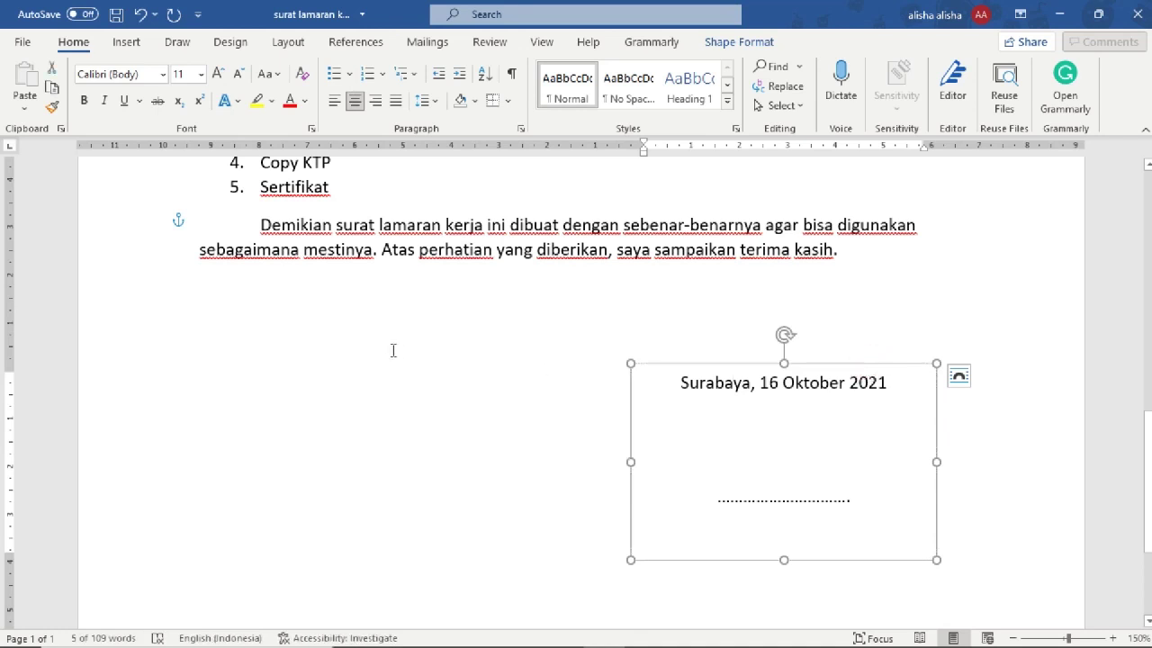
pyautogui.scroll(3, 393, 347)
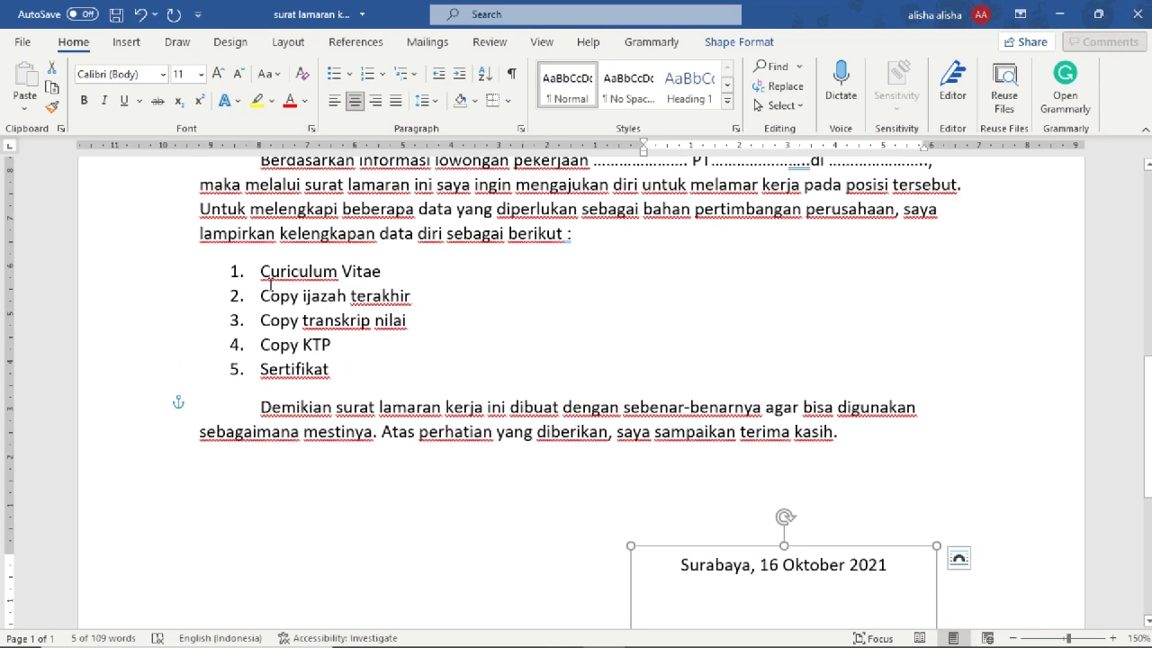
pyautogui.click(356, 372)
pyautogui.scroll(10, 365, 378)
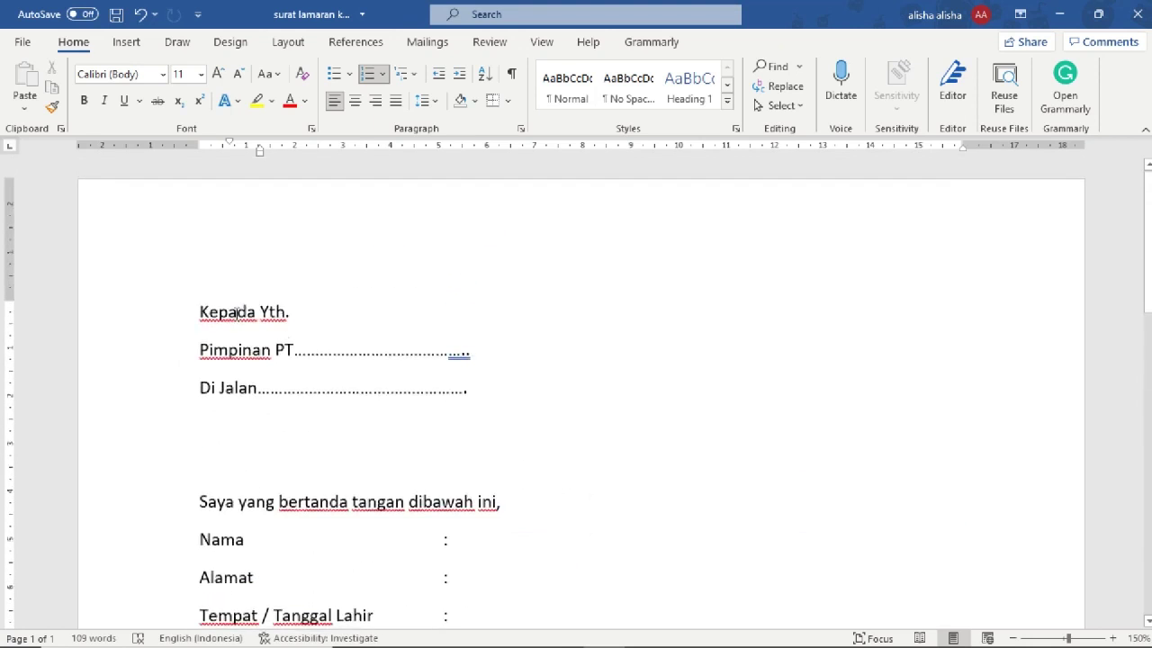
# - Proofread the letter from the addressee lines to the dotted signature line, rechecking the applicant detail fields and application paragraph
pyautogui.click(237, 312)
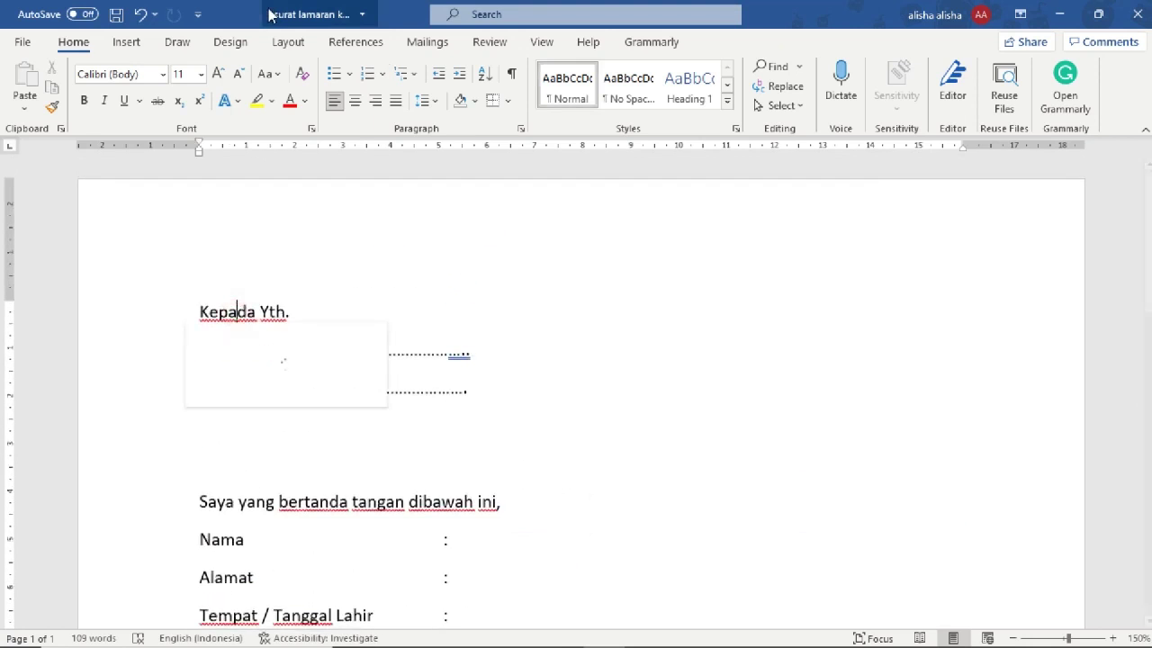
pyautogui.click(478, 309)
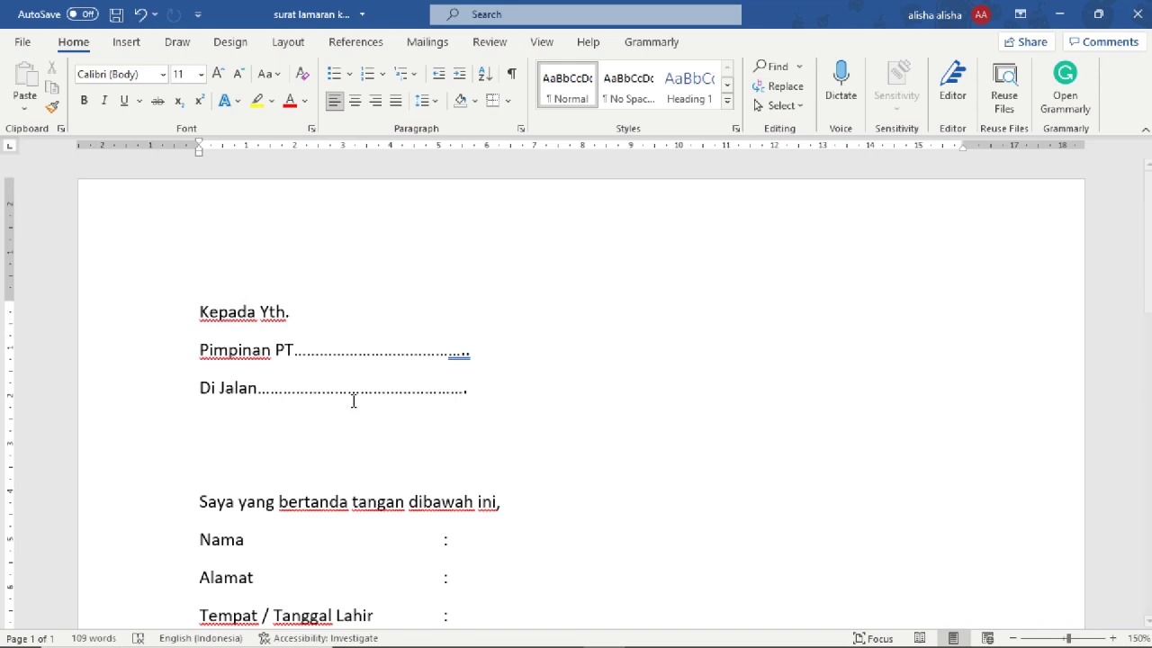
pyautogui.scroll(-10, 409, 286)
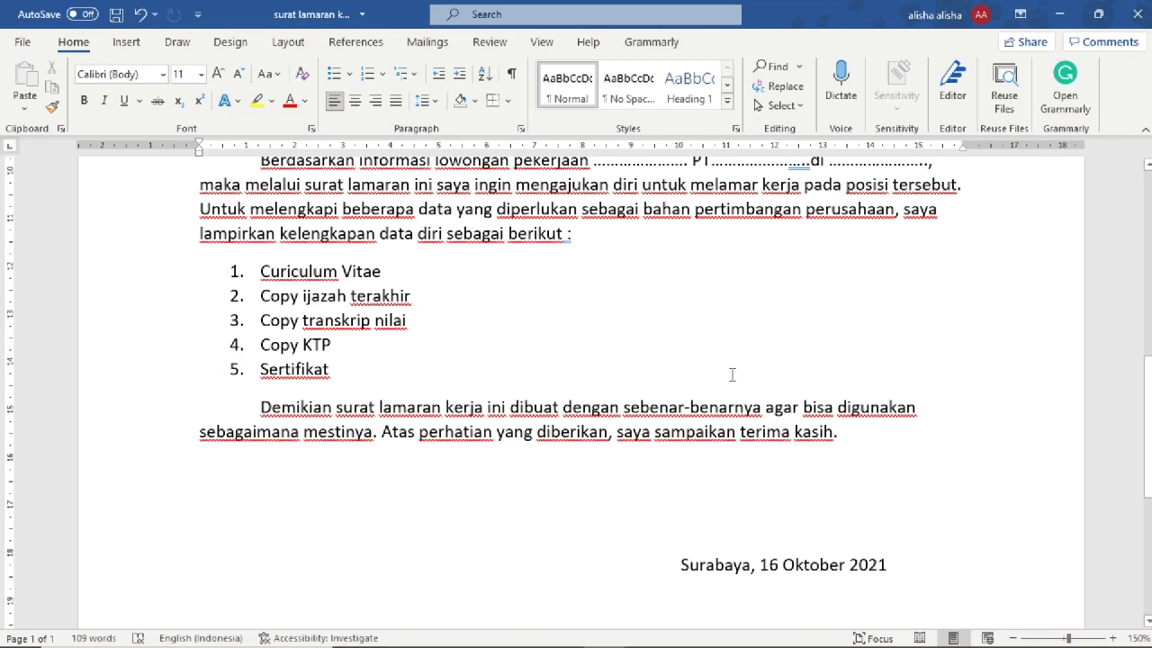
pyautogui.scroll(5, 732, 374)
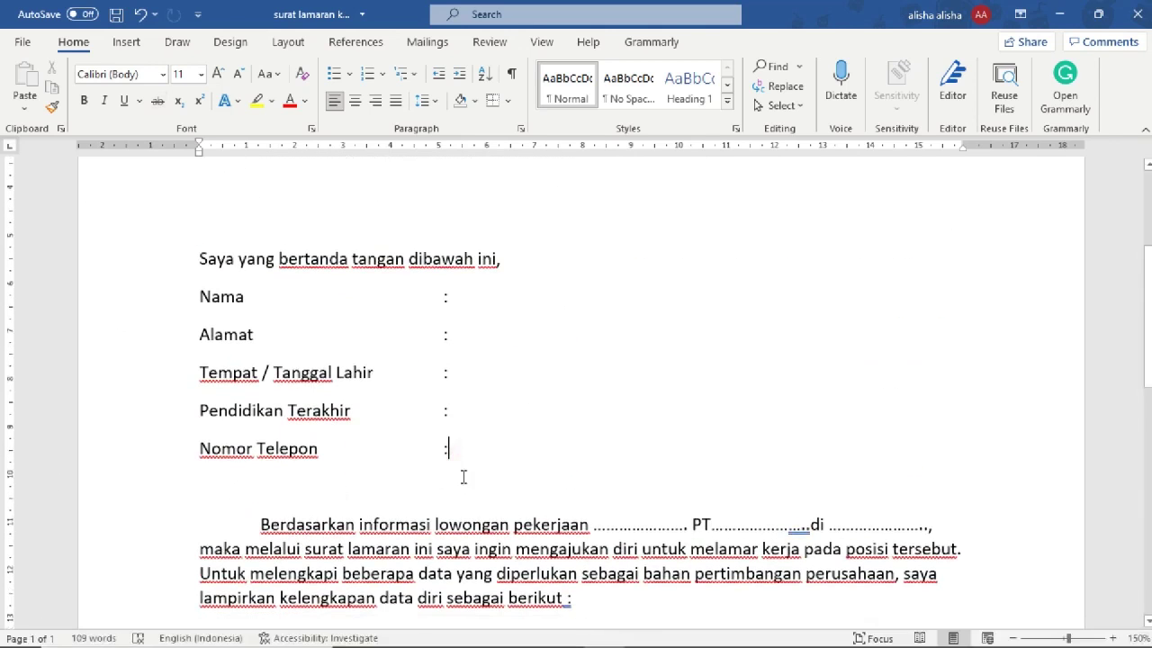
pyautogui.scroll(-5, 460, 453)
pyautogui.scroll(-3, 464, 486)
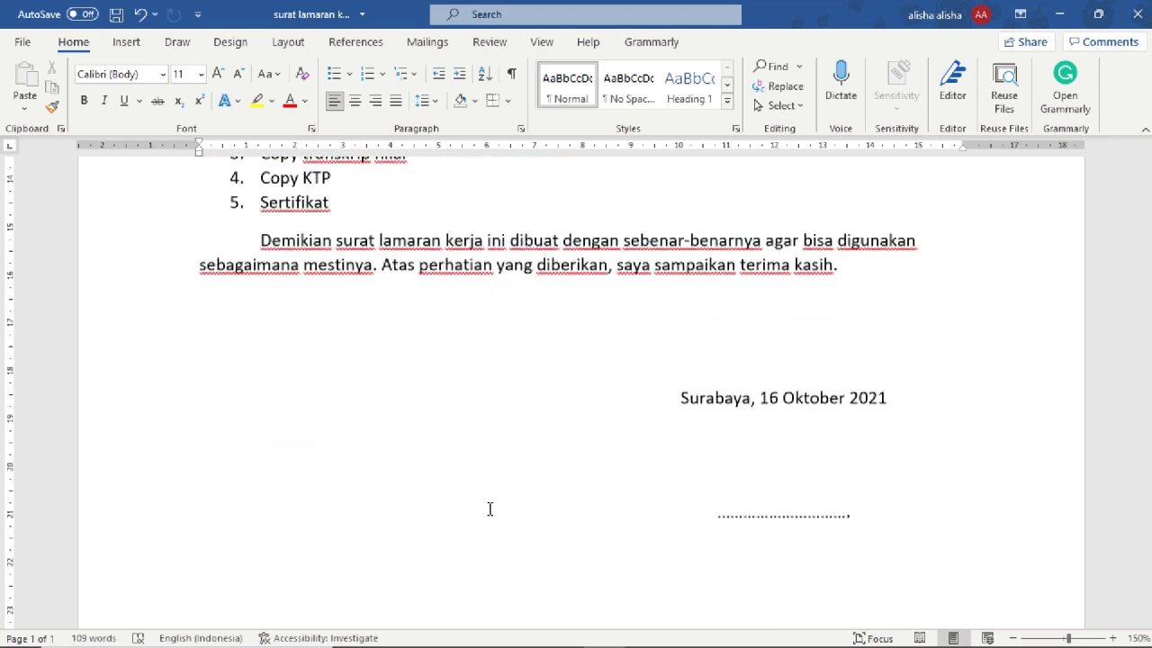
pyautogui.scroll(8, 611, 530)
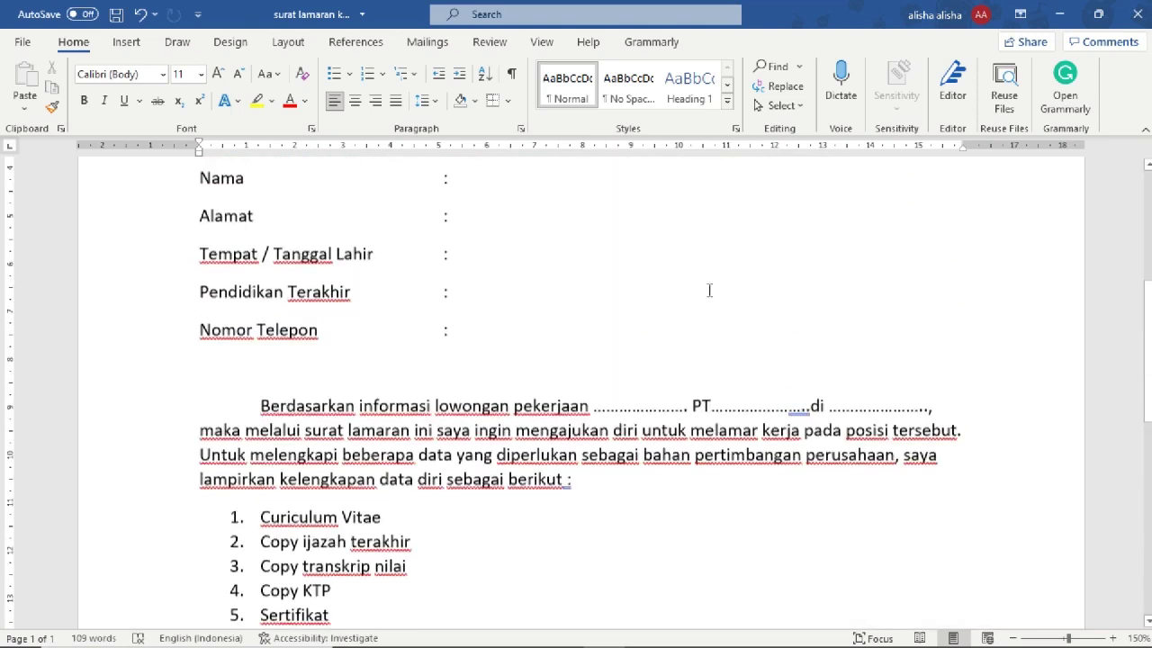